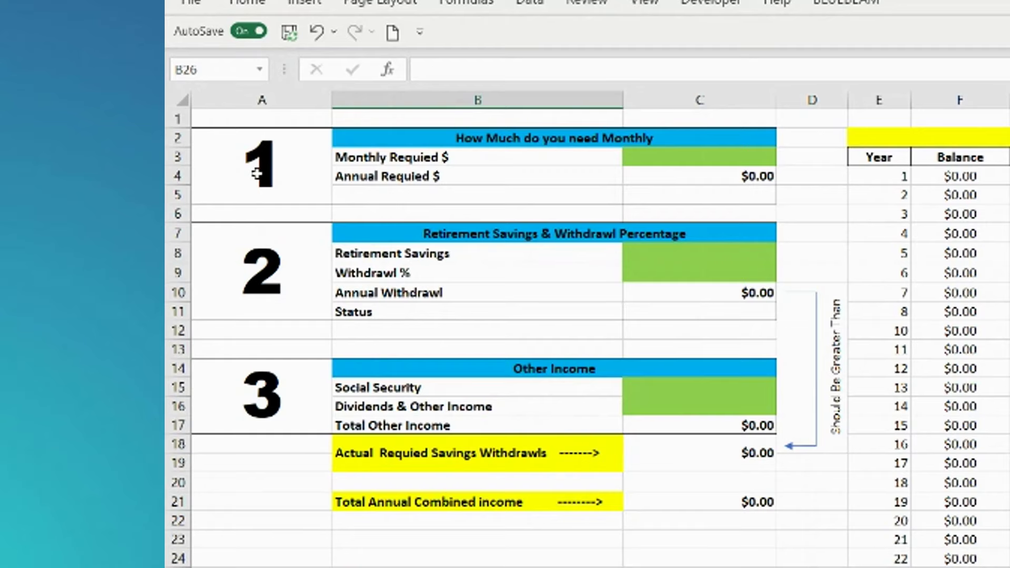
# Review the calculator's three sections, its input cells and the annual required formula
pyautogui.click(269, 168)
pyautogui.click(255, 286)
pyautogui.click(281, 390)
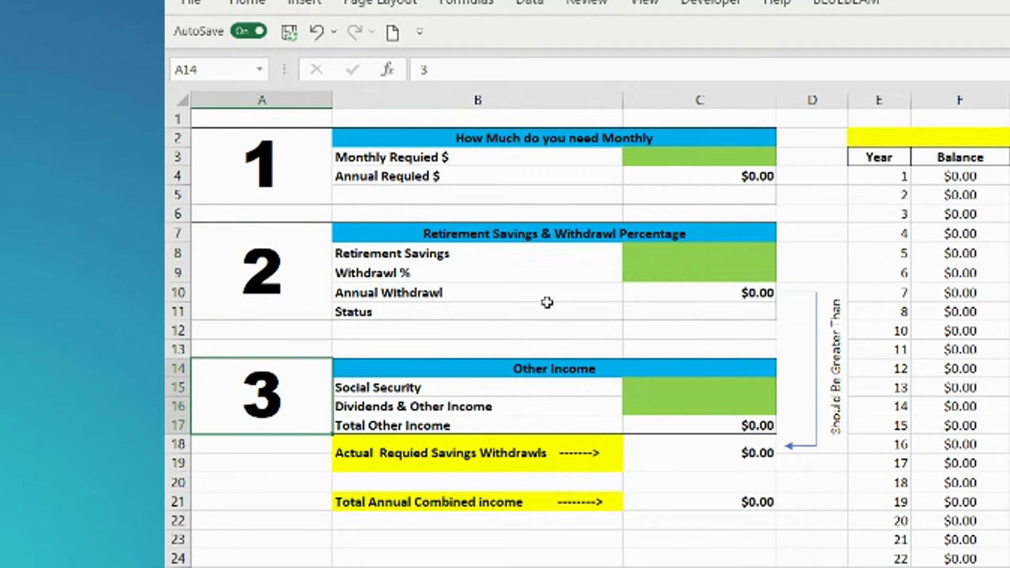
pyautogui.click(720, 153)
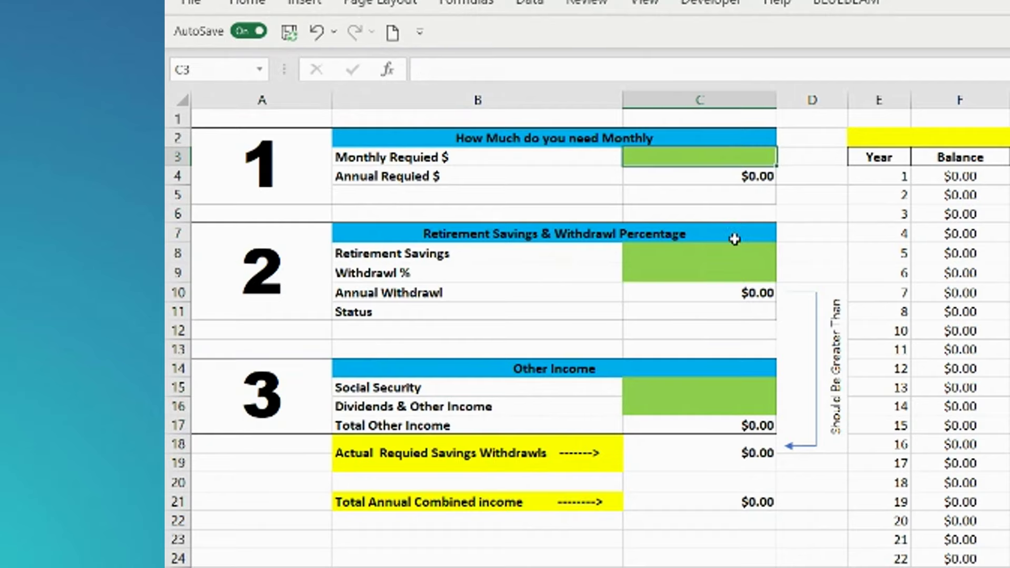
pyautogui.moveTo(728, 254); pyautogui.dragTo(728, 288)
pyautogui.click(735, 387)
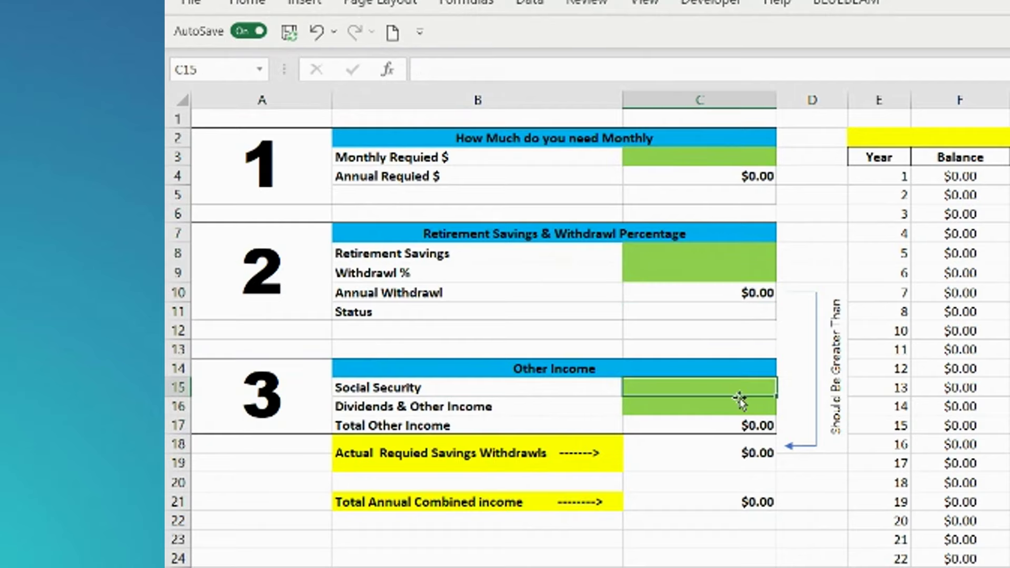
pyautogui.click(713, 175)
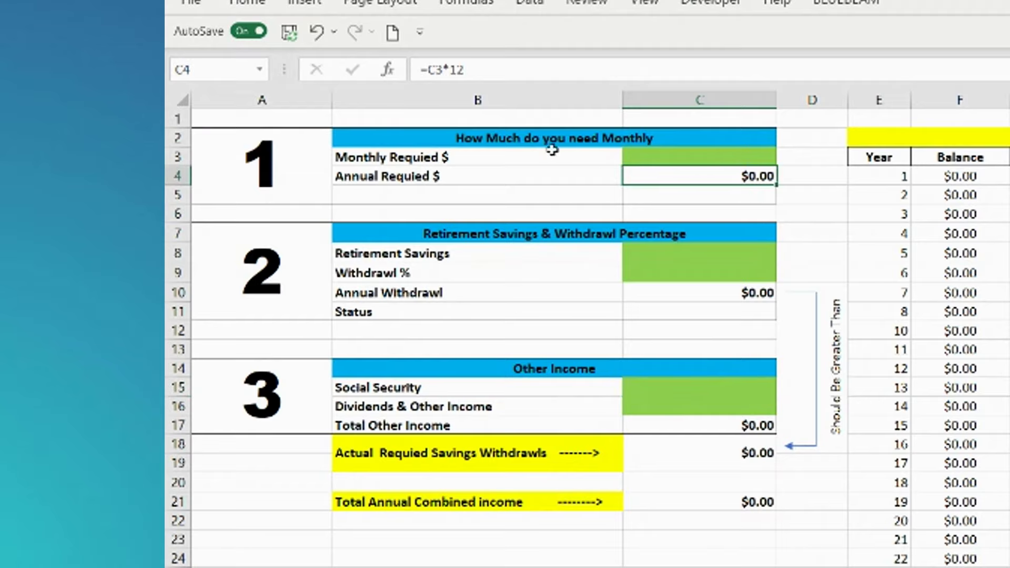
pyautogui.click(522, 136)
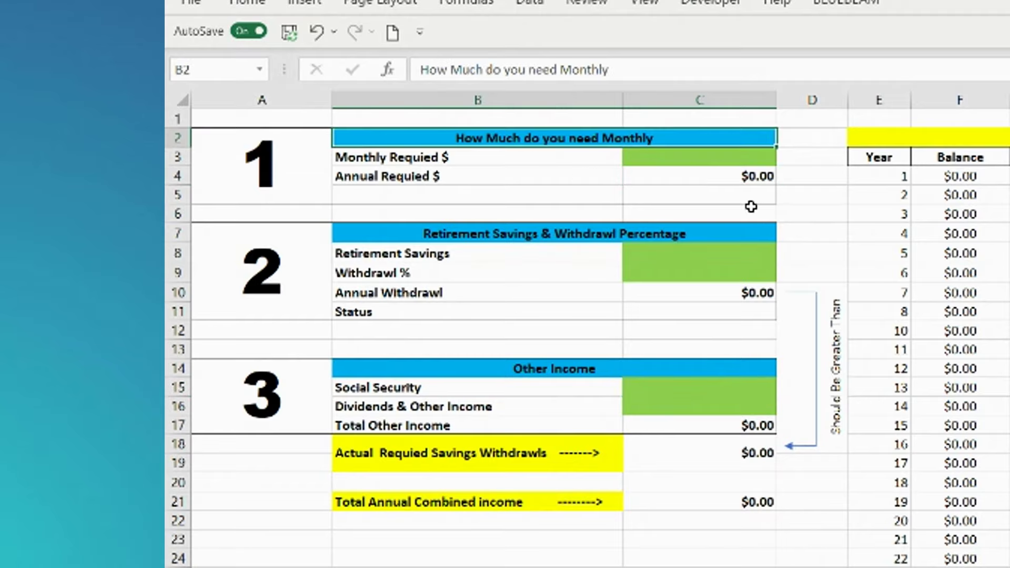
# Enter 3600 as Monthly Required $ and check the $43,200.00 annual and savings-withdrawal formulas
pyautogui.click(716, 163)
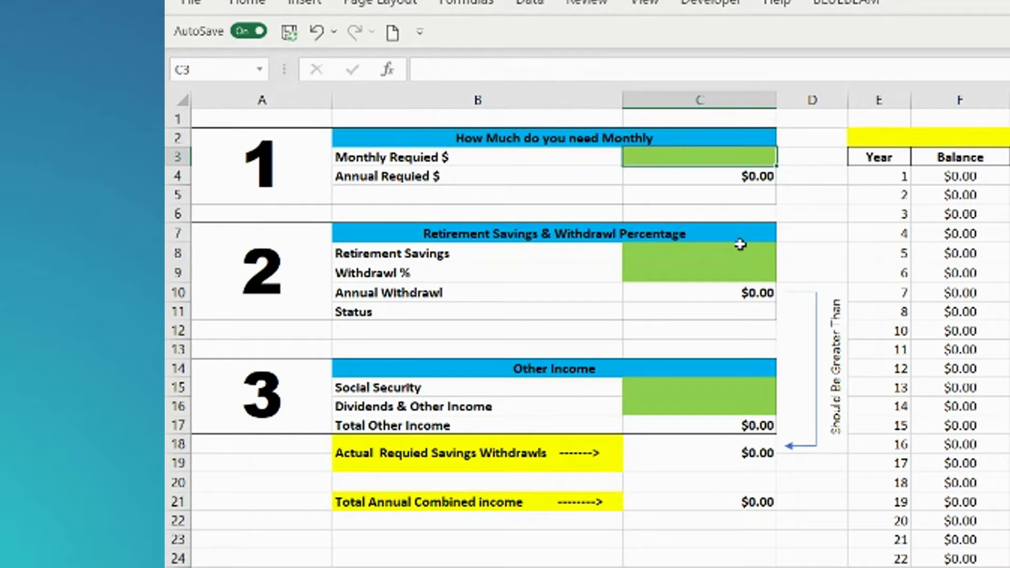
pyautogui.write('3600')
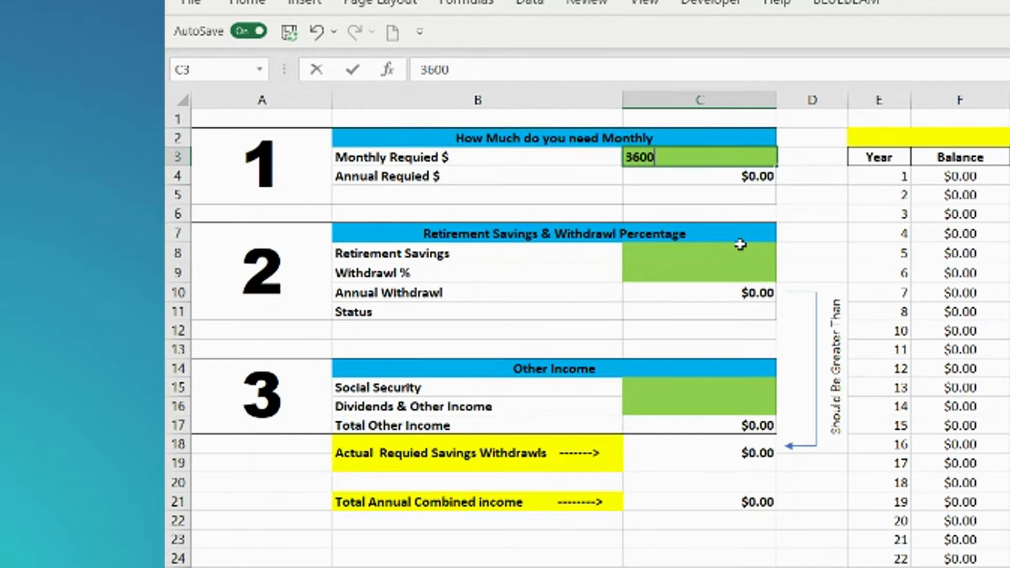
pyautogui.press('Tab')
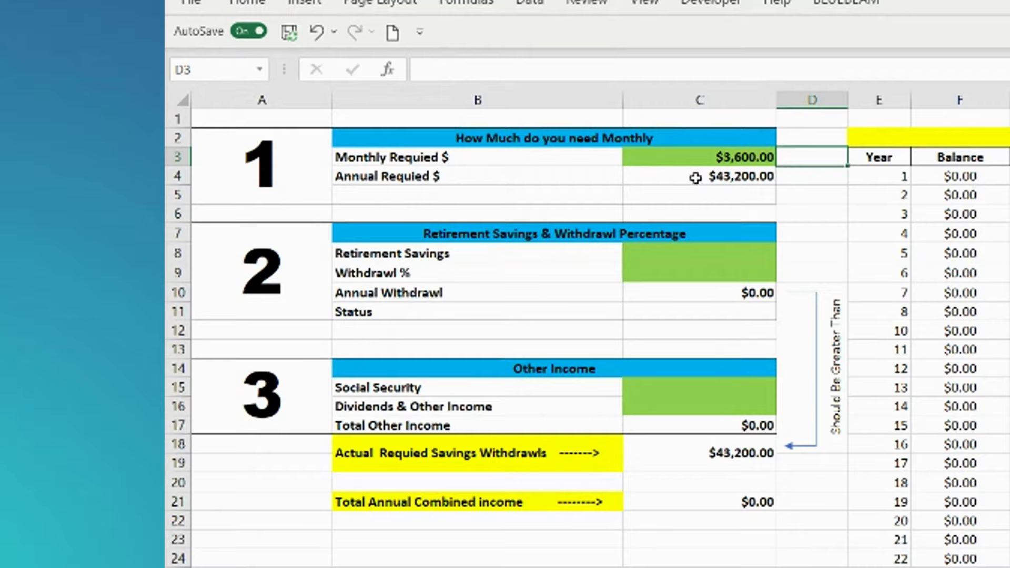
pyautogui.click(695, 176)
pyautogui.click(420, 176)
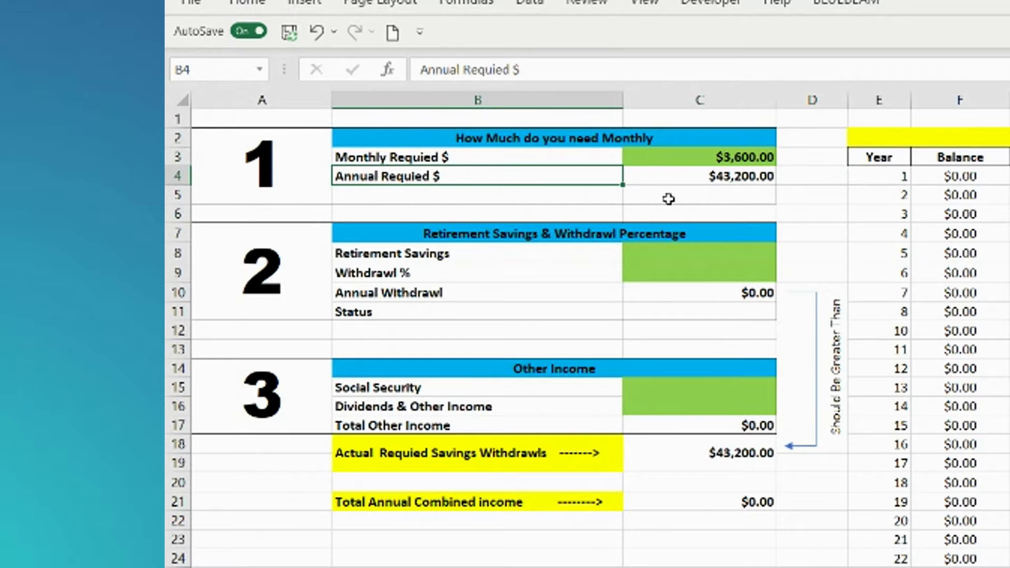
pyautogui.click(697, 178)
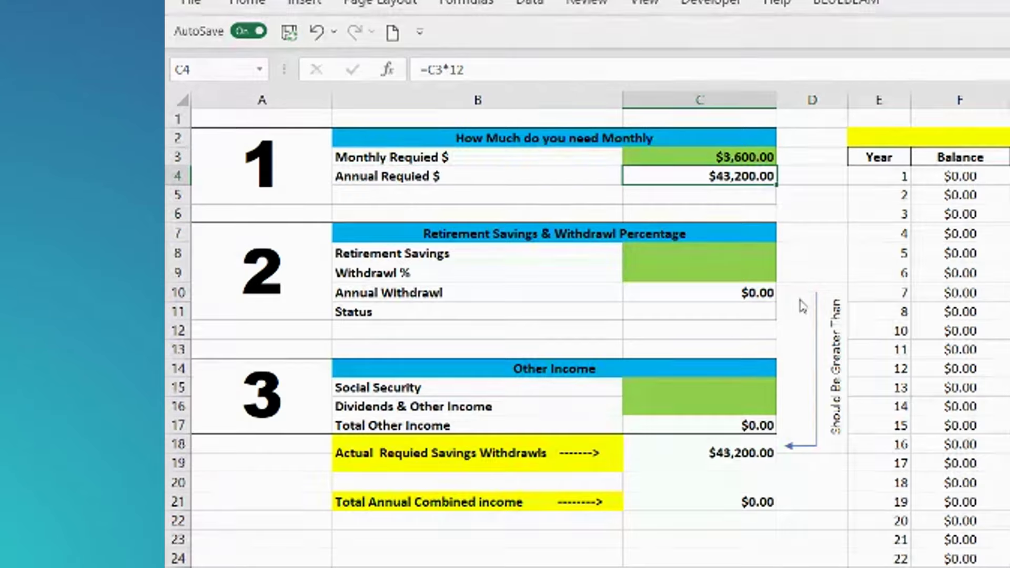
pyautogui.click(690, 455)
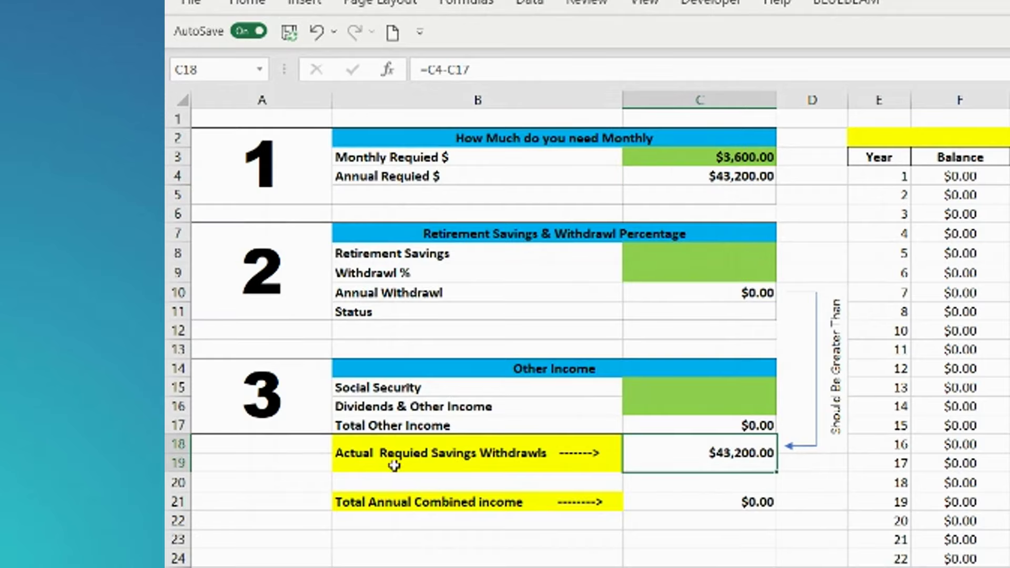
pyautogui.click(416, 461)
pyautogui.click(699, 567)
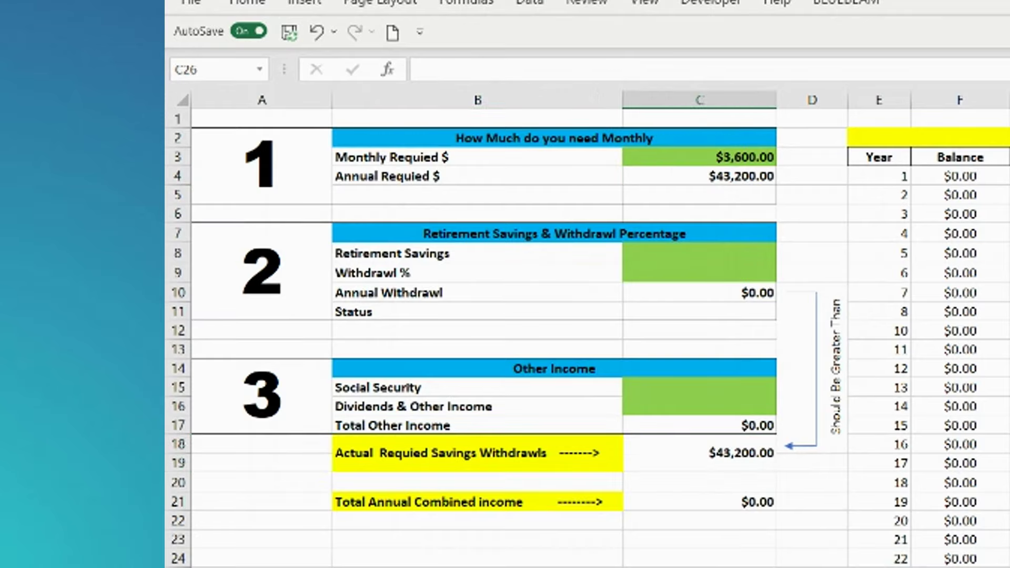
# Enter $450,000 as Retirement Savings so the Balance column projects $1,193,983.97 by year 22
pyautogui.click(705, 250)
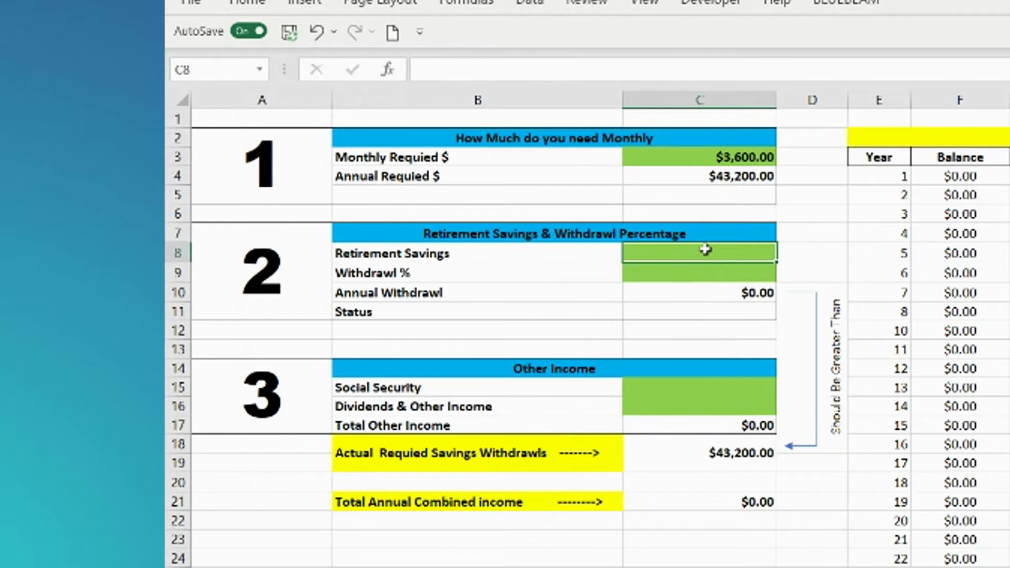
pyautogui.write('450000')
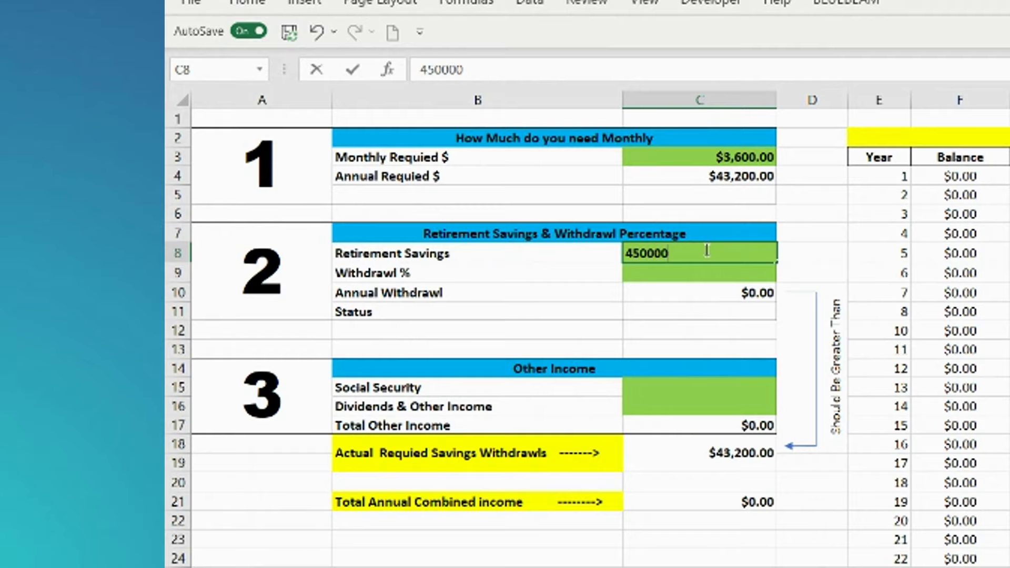
pyautogui.press('Return')
pyautogui.hotkey('shift', 'Left')
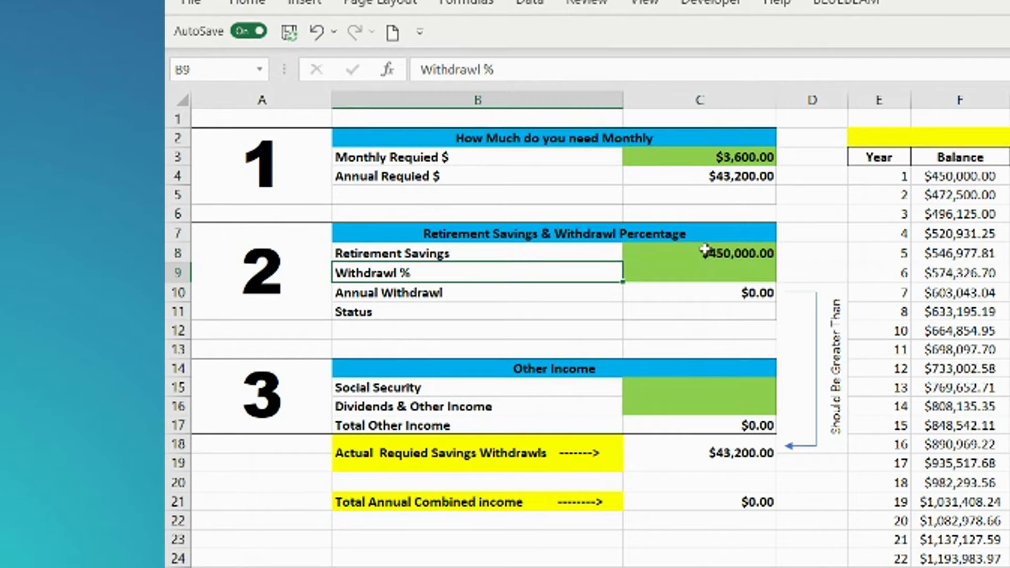
pyautogui.hotkey('shift', 'Right')
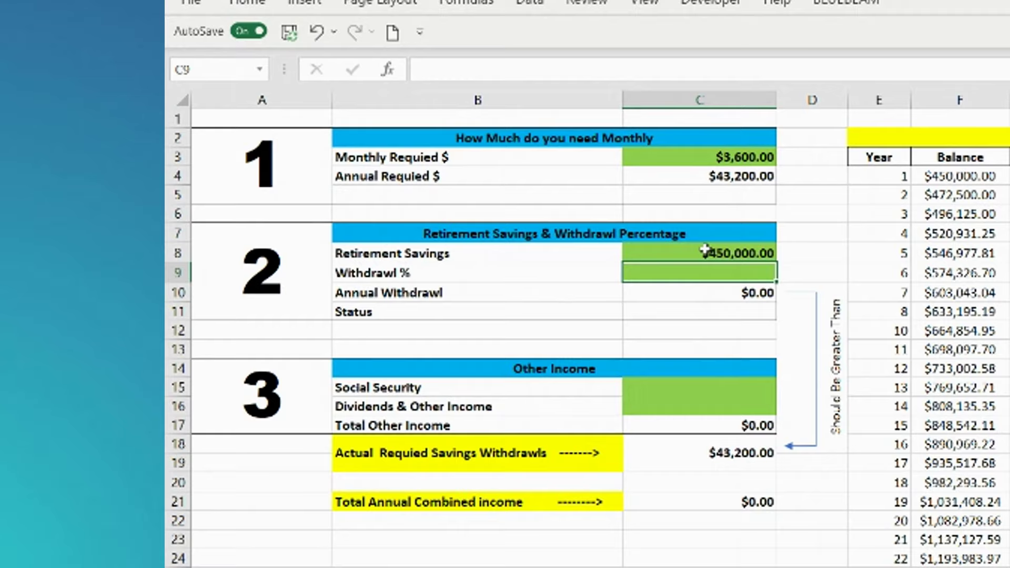
# Try withdrawal rates of 1%, 5% and 9%, settling on 10% for Withdrawl %
pyautogui.write('1%')
pyautogui.press('Tab')
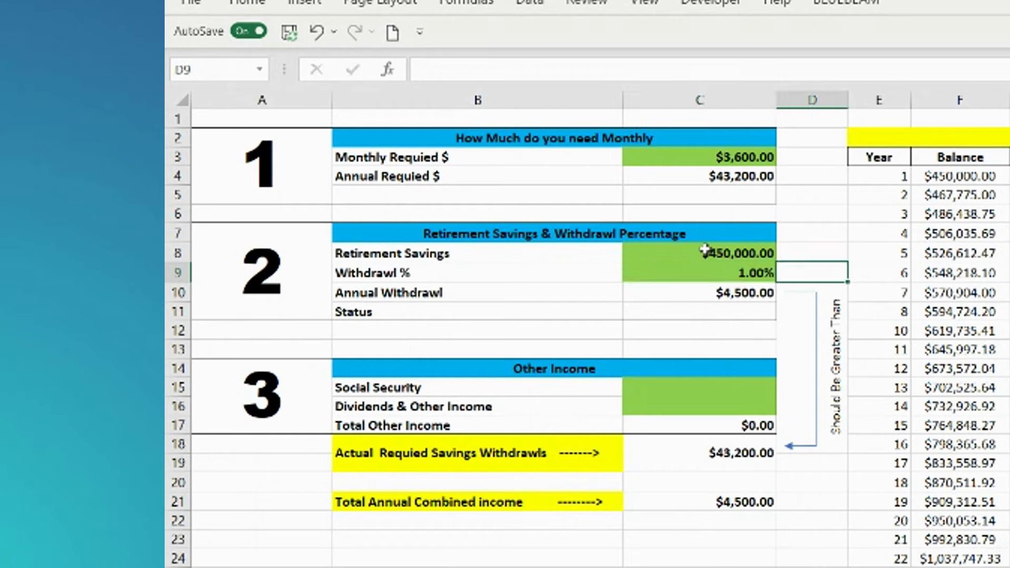
pyautogui.press('Left')
pyautogui.write('5%')
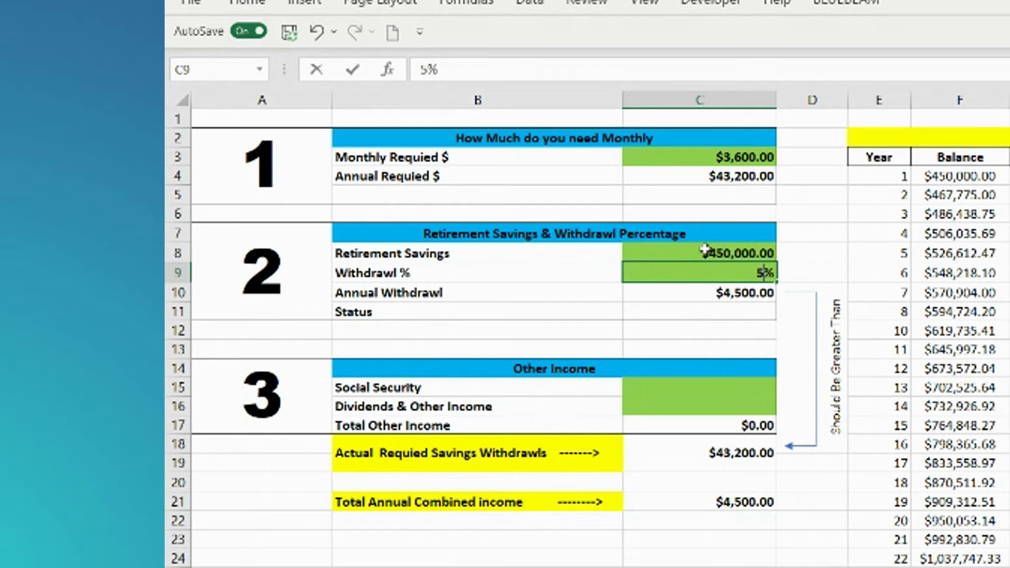
pyautogui.press('Tab')
pyautogui.press('Left')
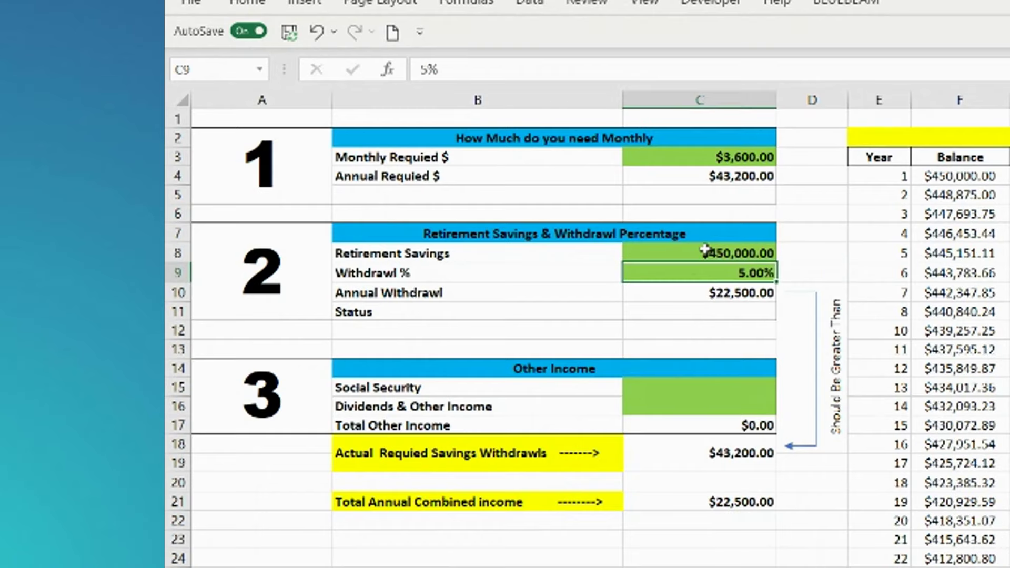
pyautogui.write('9%')
pyautogui.press('Tab')
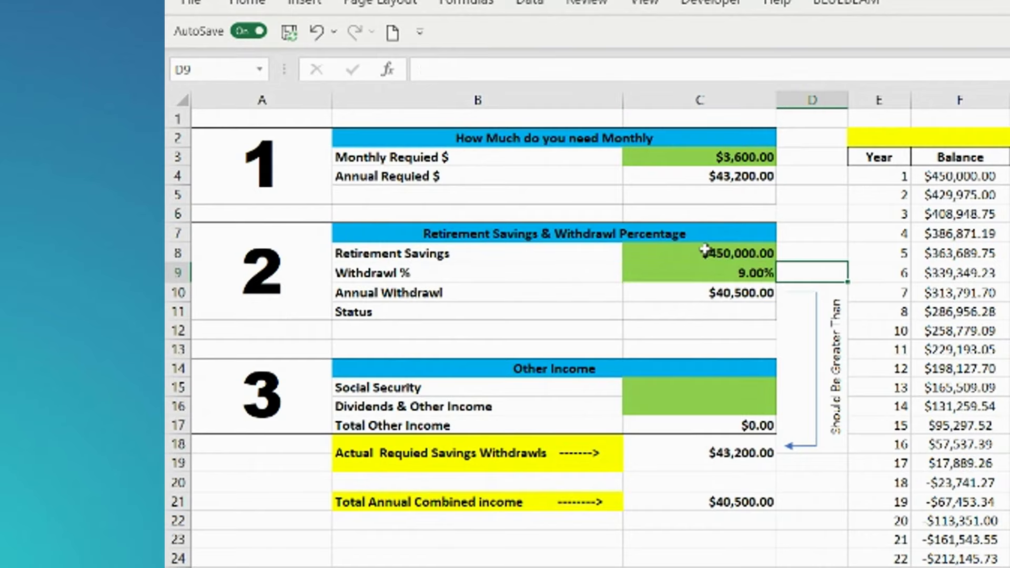
pyautogui.press('Left')
pyautogui.write('10%')
pyautogui.press('Tab')
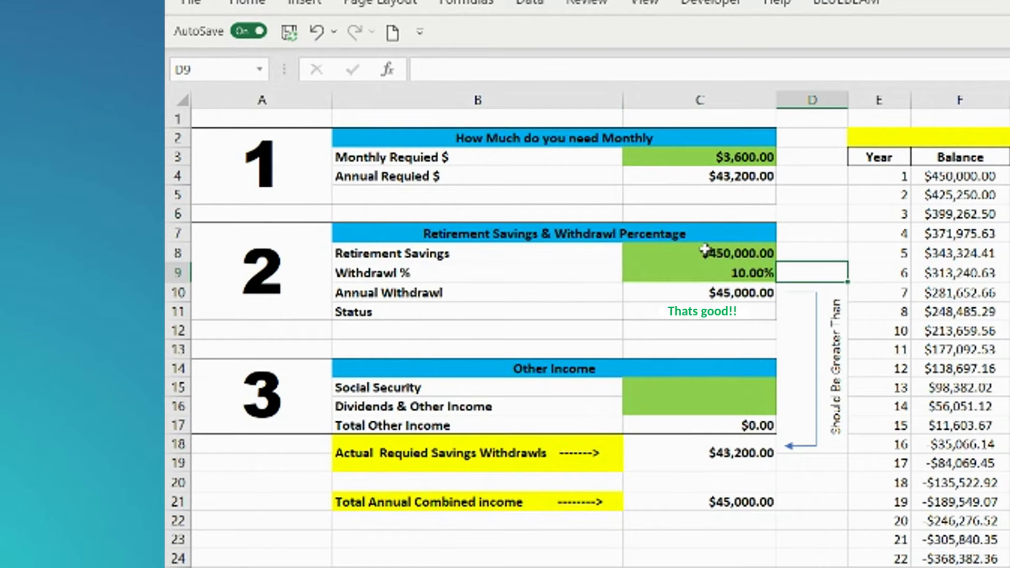
# Check the $45,000.00 annual withdrawal, the 'Thats good!!' status and the required savings withdrawals formula
pyautogui.press('Left')
pyautogui.press('Down')
pyautogui.press('Down')
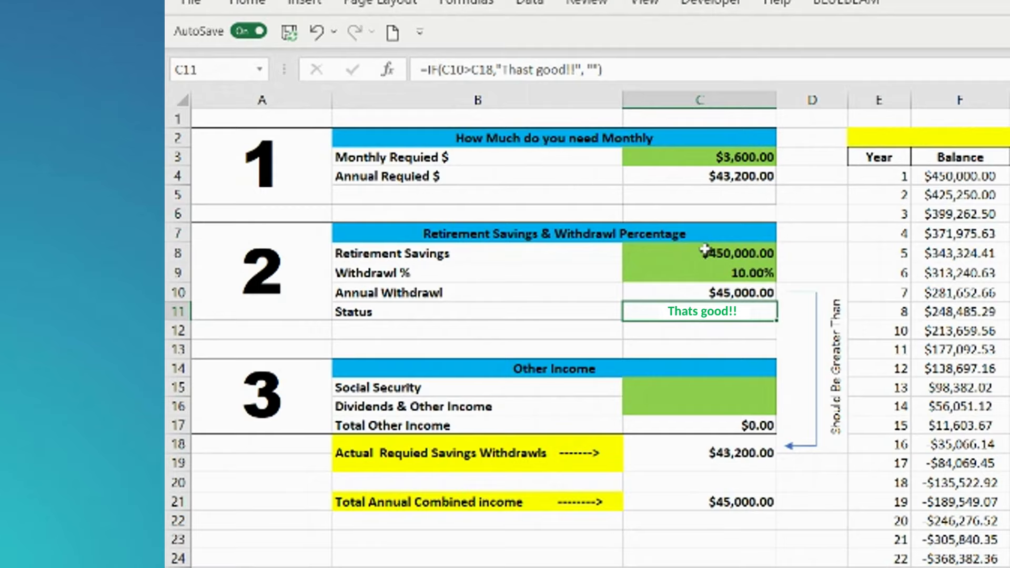
pyautogui.press('Up')
pyautogui.press('Up')
pyautogui.press('Up')
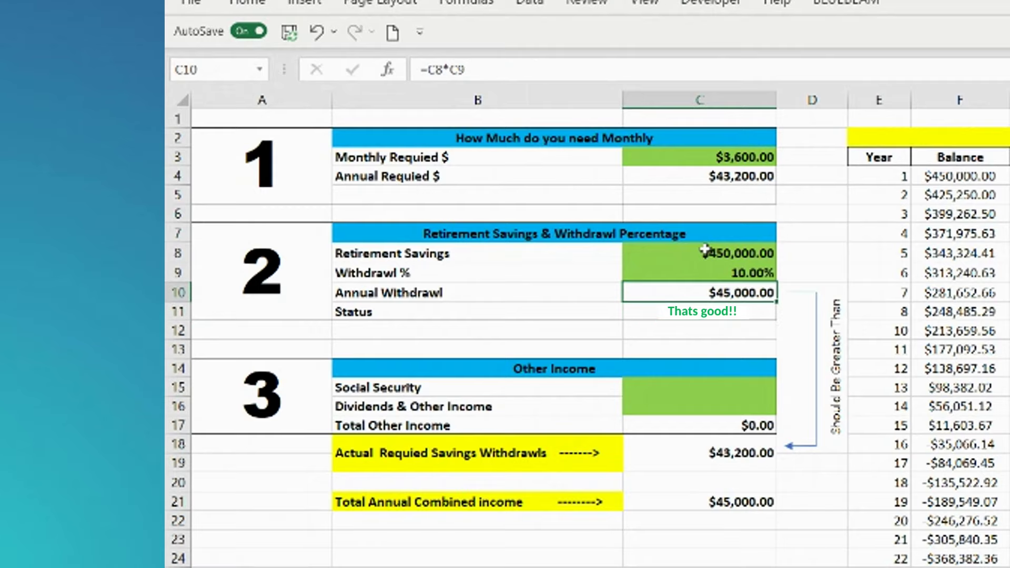
pyautogui.press('Down')
pyautogui.press('Down')
pyautogui.click(741, 458)
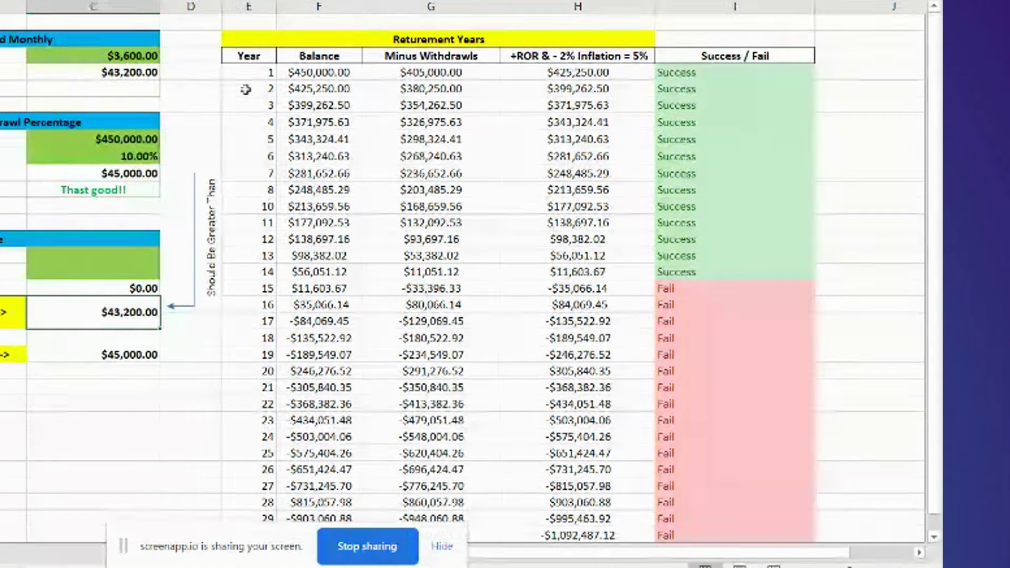
pyautogui.click(857, 195)
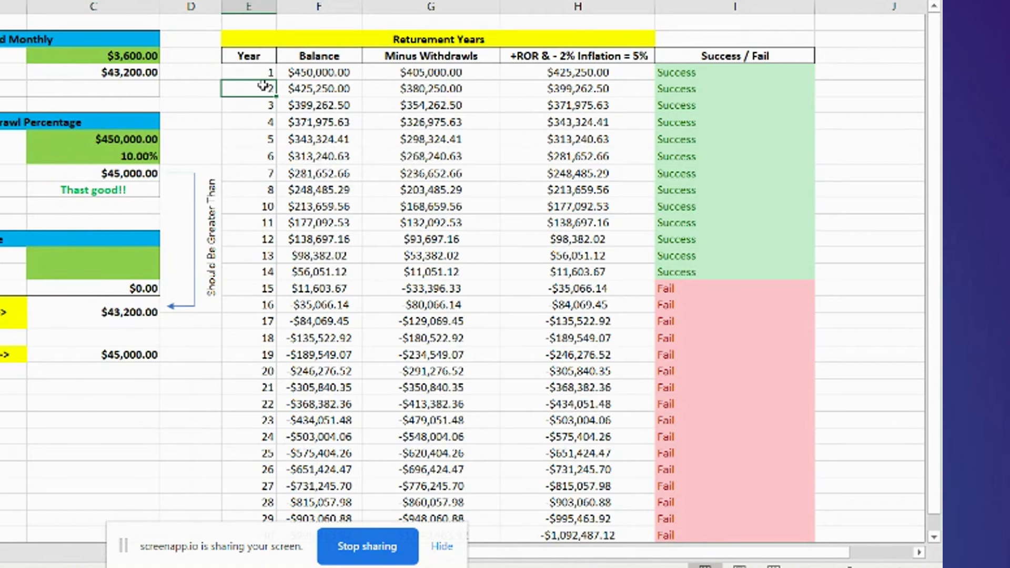
pyautogui.moveTo(263, 72); pyautogui.dragTo(685, 267)
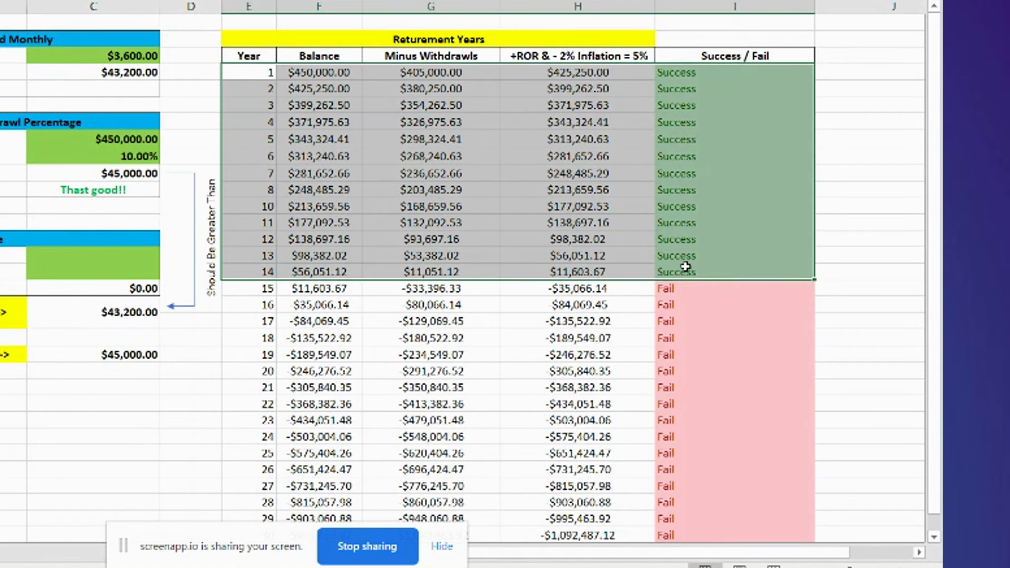
pyautogui.click(150, 372)
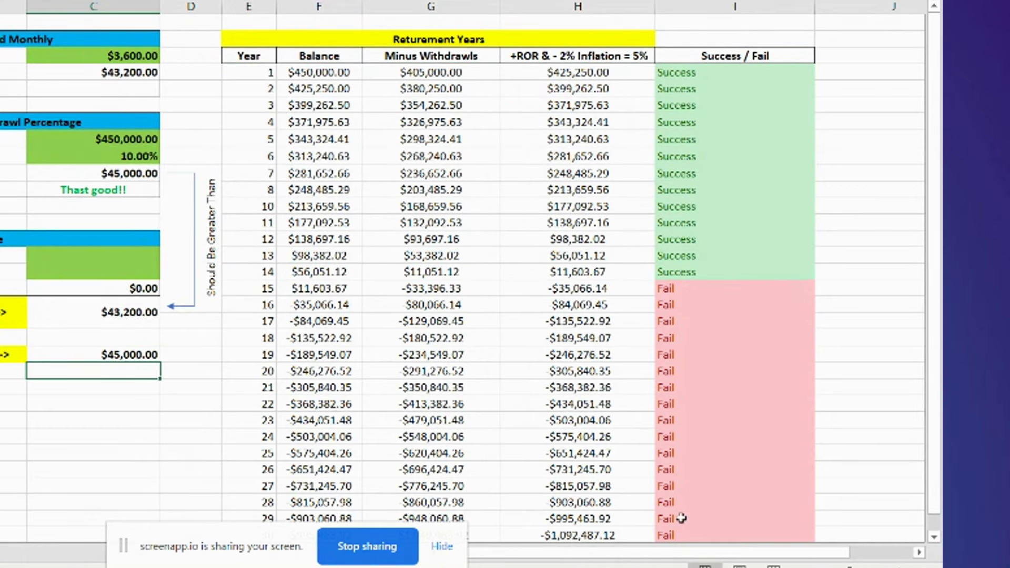
pyautogui.click(41, 426)
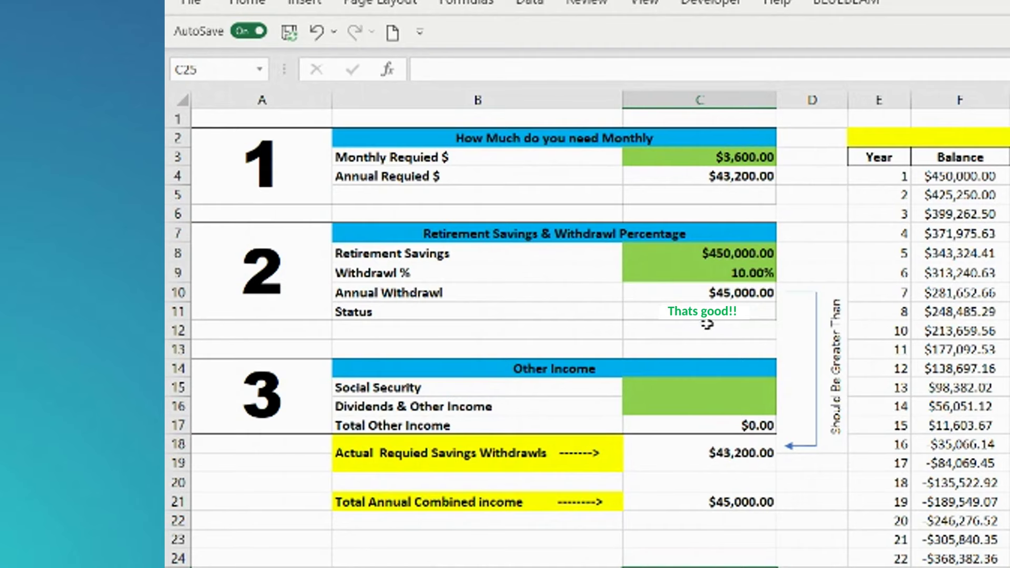
# Clear the 10% rate from the Withdrawl % cell
pyautogui.click(665, 381)
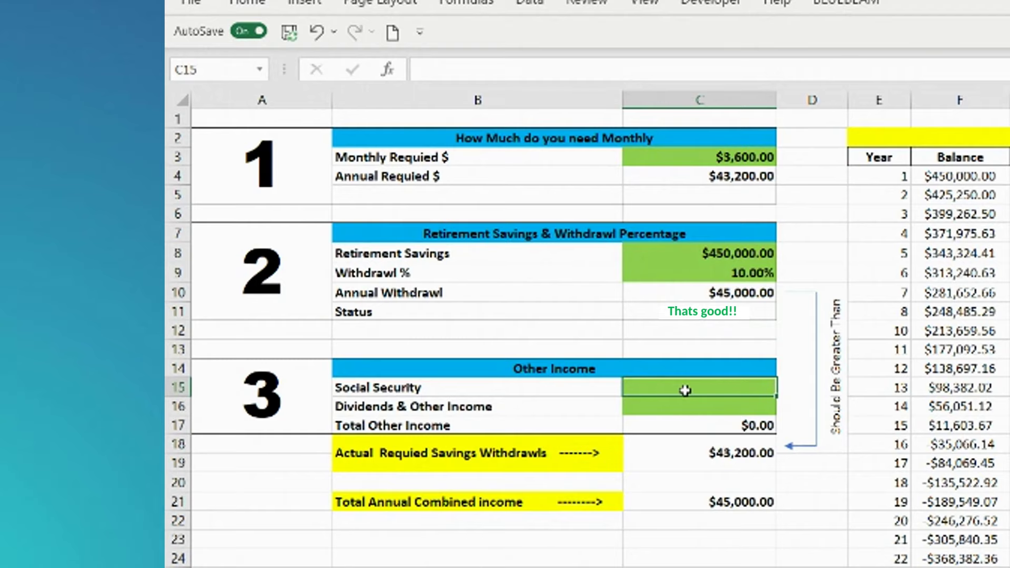
pyautogui.click(760, 275)
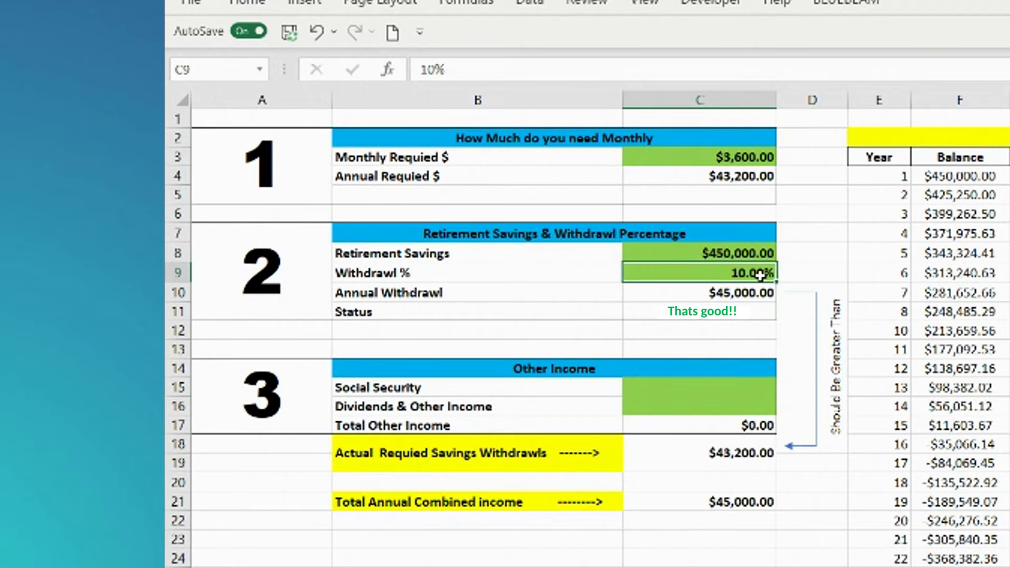
pyautogui.press('Delete')
# Enter $26,000 of Social Security and $5,000 of dividends and other income
pyautogui.press('Left')
pyautogui.press('Down')
pyautogui.press('Down')
pyautogui.press('Down')
pyautogui.press('Down')
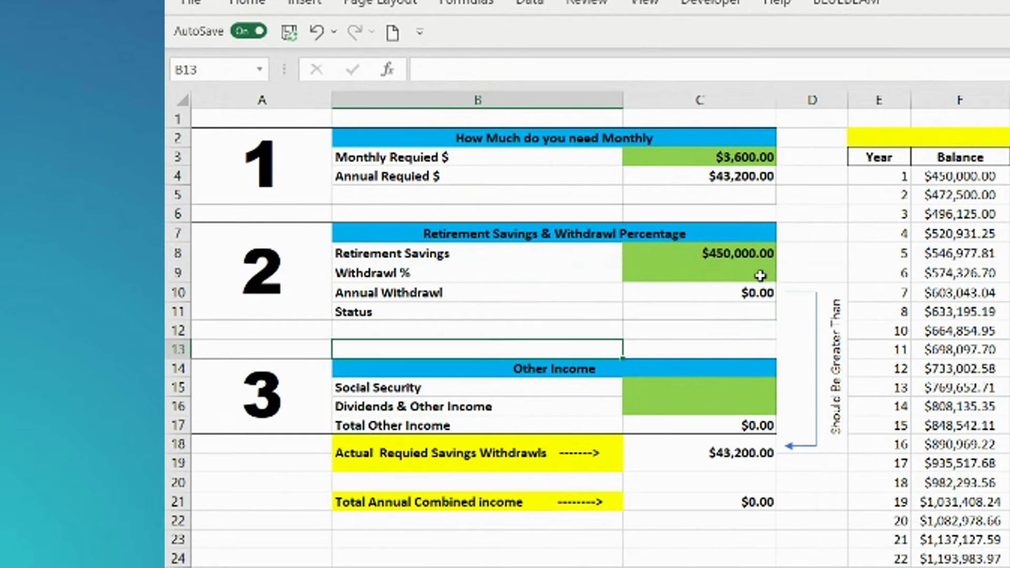
pyautogui.press('Right')
pyautogui.press('Right')
pyautogui.press('Left')
pyautogui.press('Up')
pyautogui.press('Up')
pyautogui.press('Up')
pyautogui.write('26')
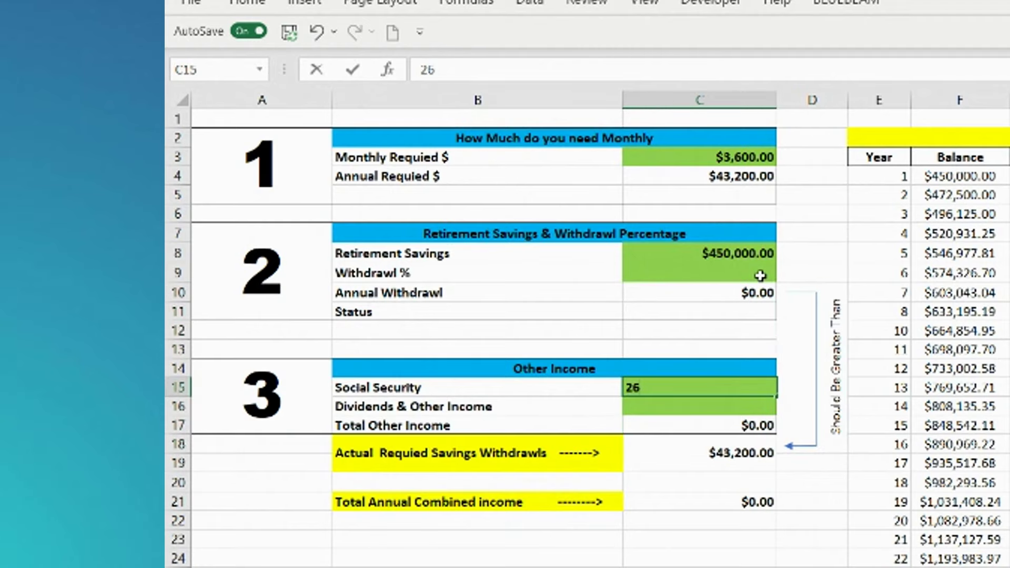
pyautogui.write('000')
pyautogui.press('Right')
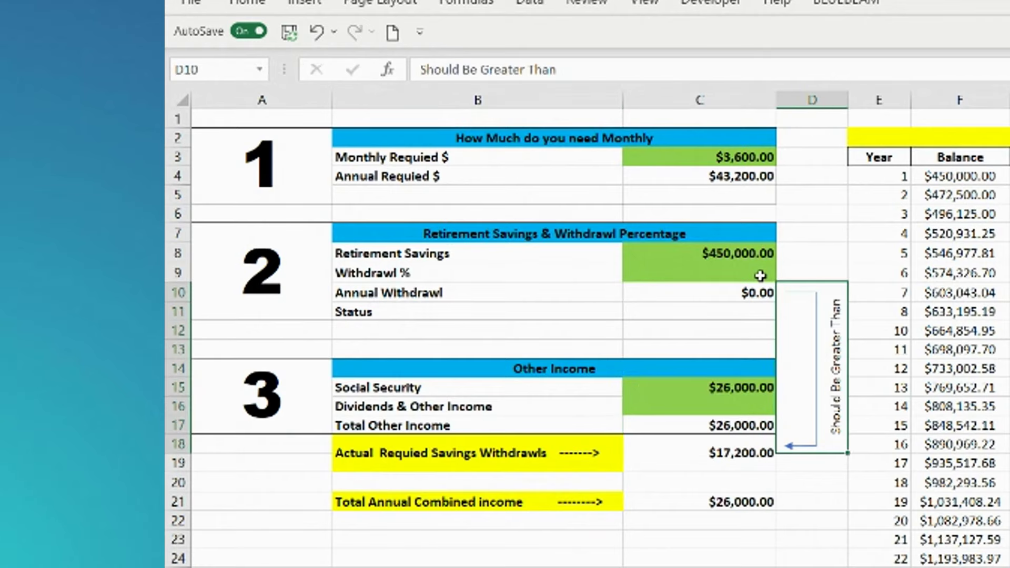
pyautogui.press('Left')
pyautogui.press('Down')
pyautogui.write('50')
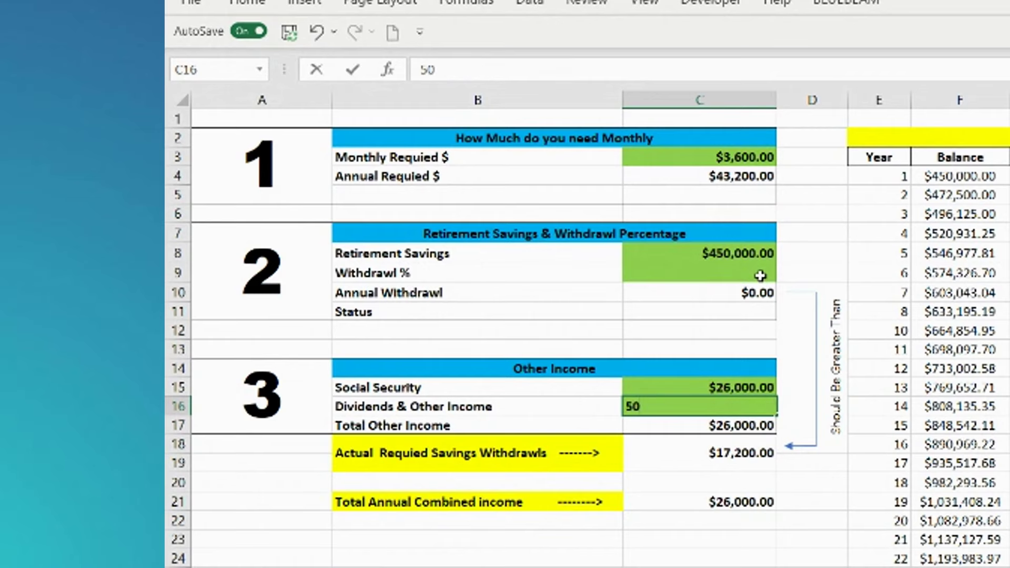
pyautogui.write('00')
pyautogui.press('Tab')
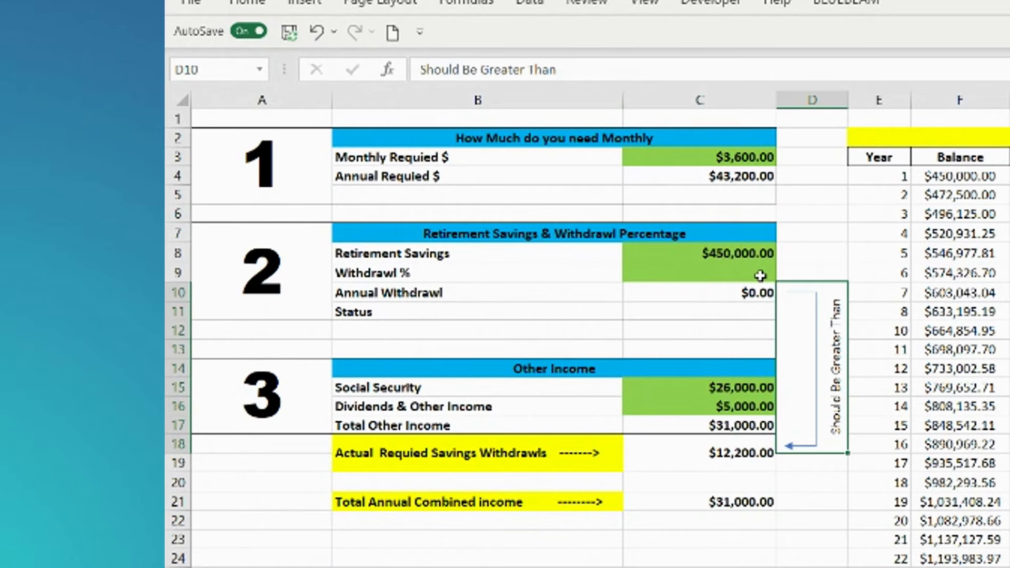
# Review the $31,000 total other income and the $12,200 required savings withdrawals
pyautogui.press('Left')
pyautogui.press('Left')
pyautogui.press('Right')
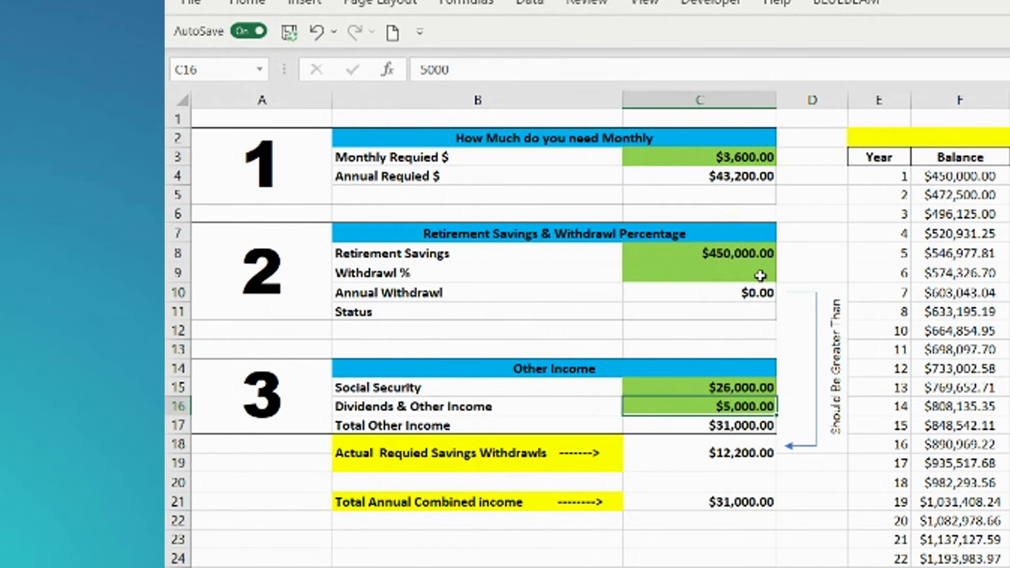
pyautogui.press('Up')
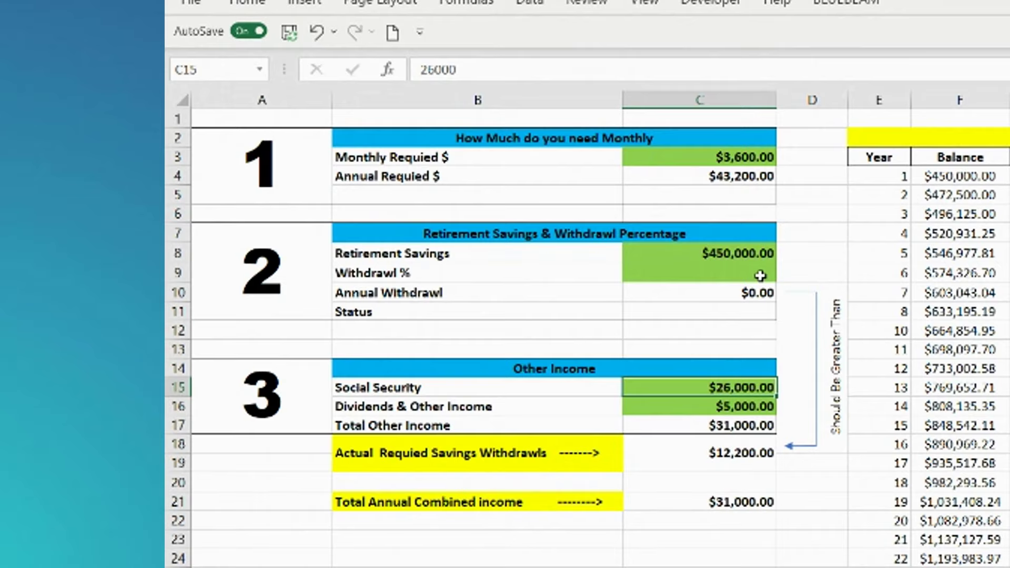
pyautogui.press('Down')
pyautogui.press('Down')
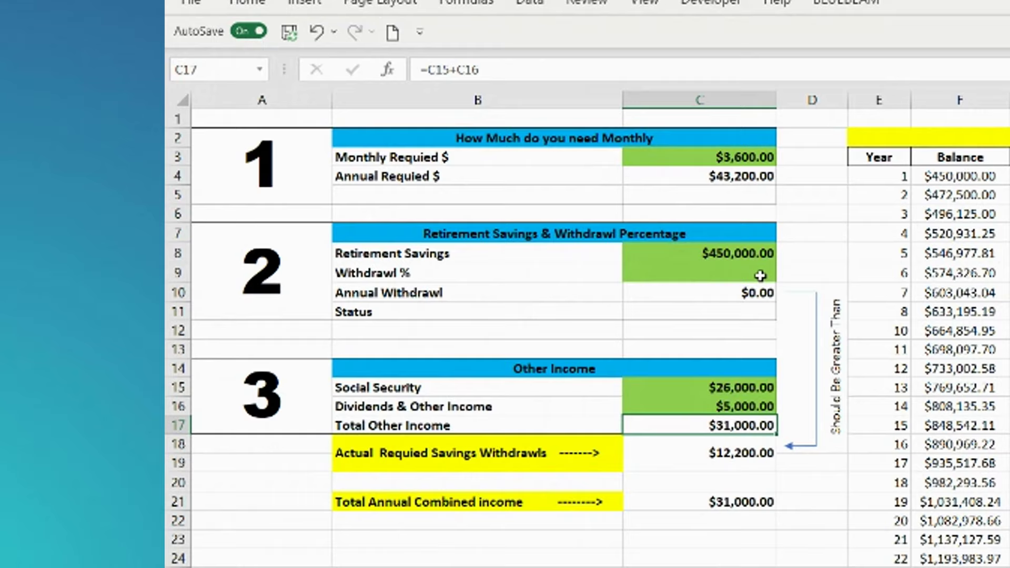
pyautogui.press('Up')
pyautogui.press('Up')
pyautogui.press('Up')
pyautogui.press('Up')
pyautogui.press('Up')
pyautogui.press('Up')
pyautogui.press('Up')
pyautogui.press('Up')
pyautogui.press('Up')
pyautogui.press('Up')
pyautogui.press('Up')
pyautogui.press('Up')
pyautogui.press('Up')
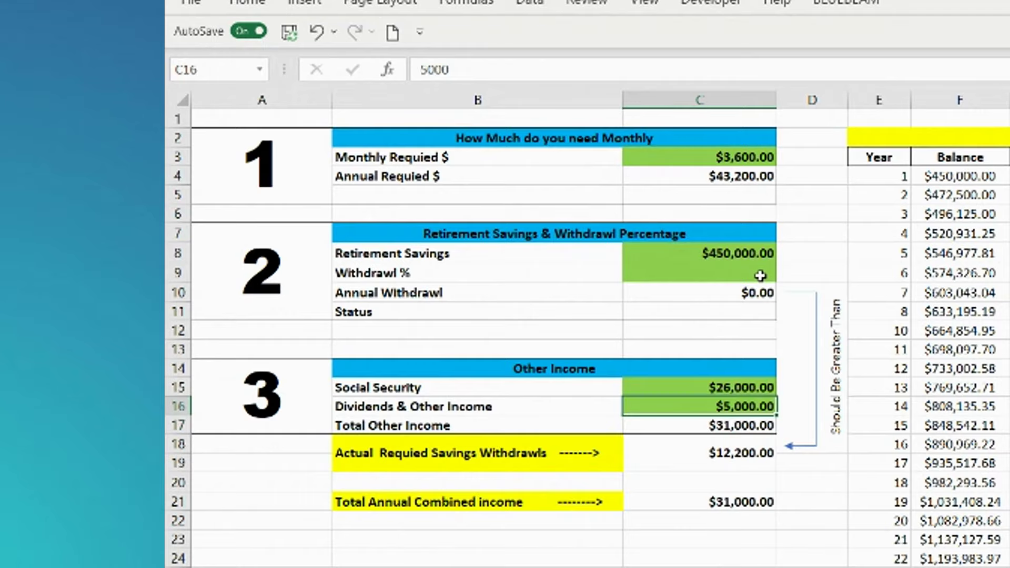
pyautogui.press('Down')
pyautogui.press('Down')
pyautogui.press('Down')
pyautogui.press('Down')
pyautogui.press('Down')
pyautogui.press('Down')
pyautogui.press('Down')
pyautogui.press('Down')
pyautogui.press('Down')
pyautogui.press('Down')
pyautogui.press('Down')
pyautogui.press('Down')
pyautogui.press('Down')
pyautogui.press('Down')
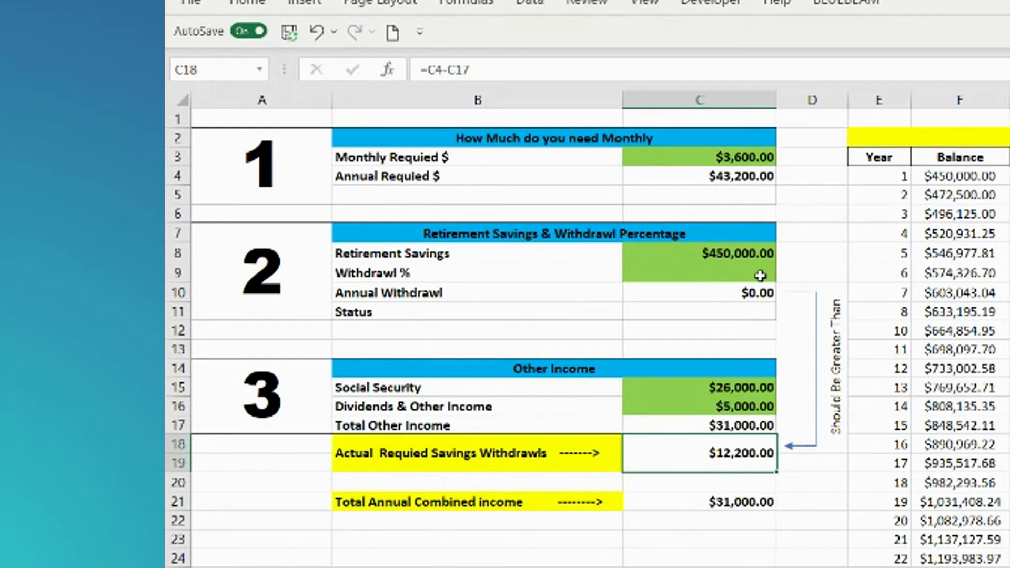
pyautogui.press('Left')
pyautogui.press('Right')
pyautogui.press('Up')
pyautogui.press('Up')
pyautogui.press('Up')
pyautogui.press('Up')
pyautogui.press('Up')
pyautogui.press('Up')
pyautogui.press('Up')
pyautogui.press('Up')
pyautogui.press('Up')
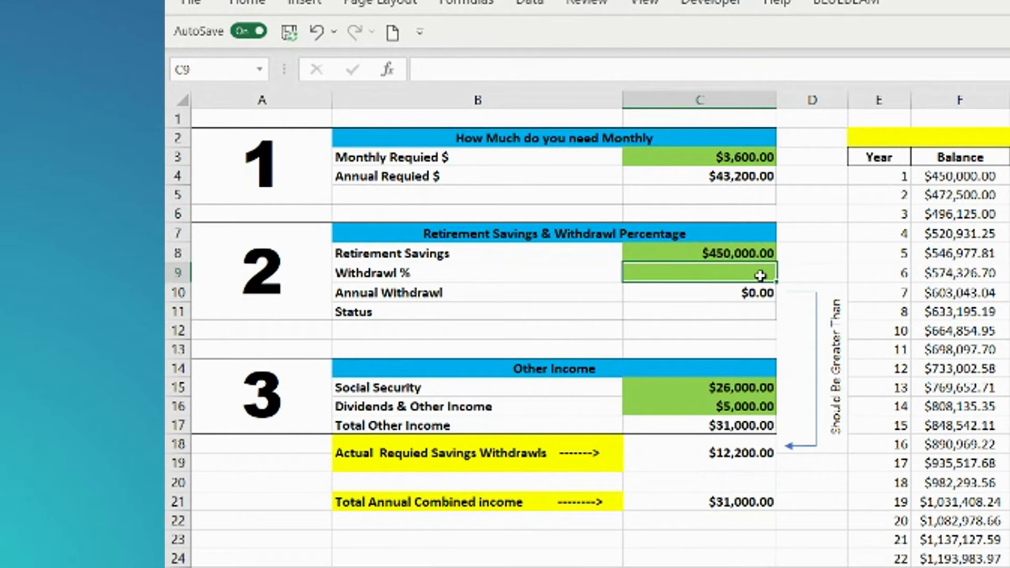
# Try 1% and 2% withdrawal rates, settling on 3% for Withdrawl %
pyautogui.write('1%')
pyautogui.press('Right')
pyautogui.press('Left')
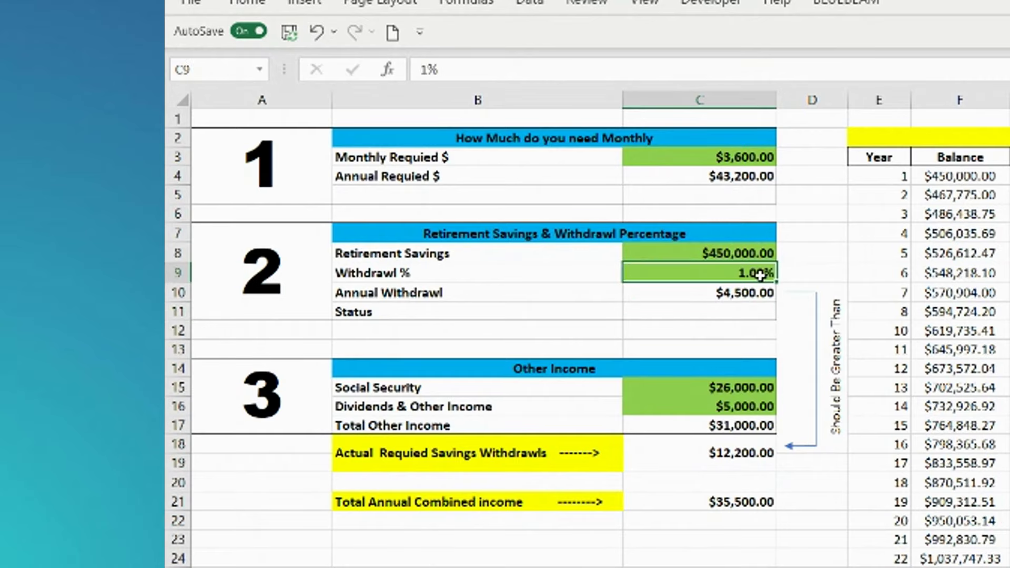
pyautogui.write('2%')
pyautogui.press('Right')
pyautogui.press('Left')
pyautogui.write('3%')
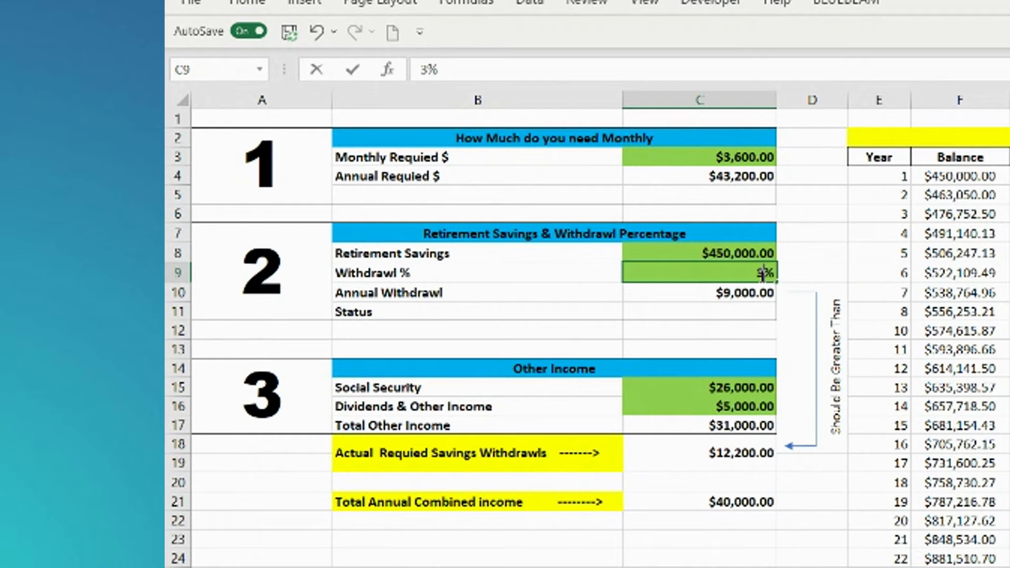
pyautogui.press('Right')
# Check the 'Thats good!!' status, $13,500 annual withdrawal and $44,500 combined income formulas
pyautogui.press('Left')
pyautogui.press('Down')
pyautogui.press('Down')
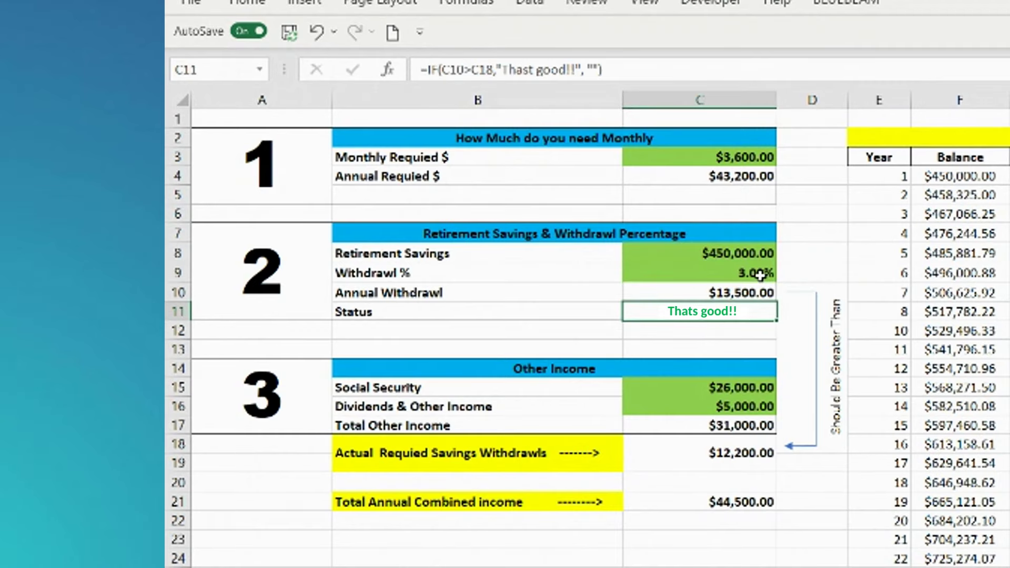
pyautogui.press('Up')
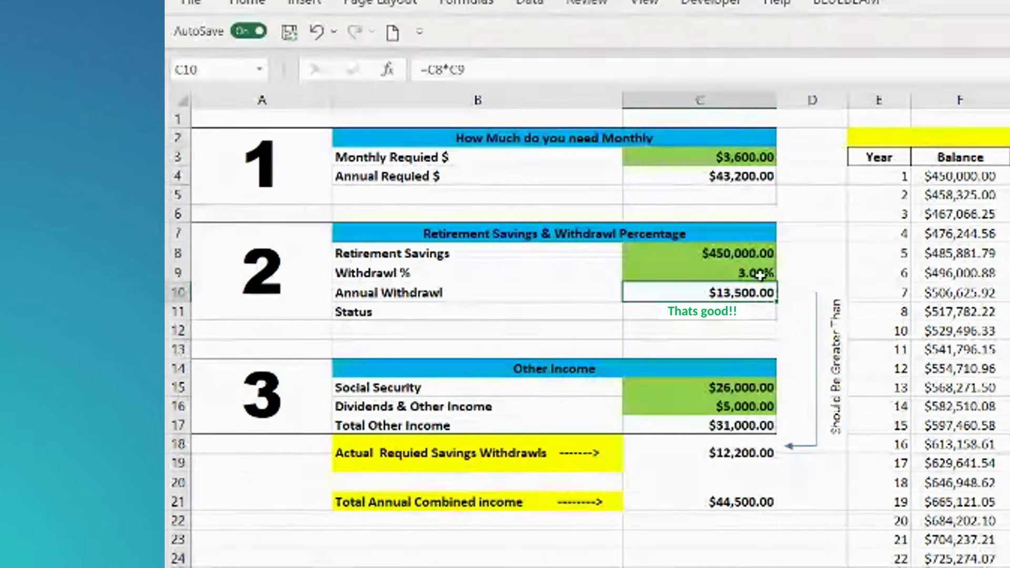
pyautogui.press('Down')
pyautogui.press('Down')
pyautogui.press('Down')
pyautogui.press('Down')
pyautogui.press('Down')
pyautogui.press('Down')
pyautogui.press('Down')
pyautogui.press('Down')
pyautogui.press('Down')
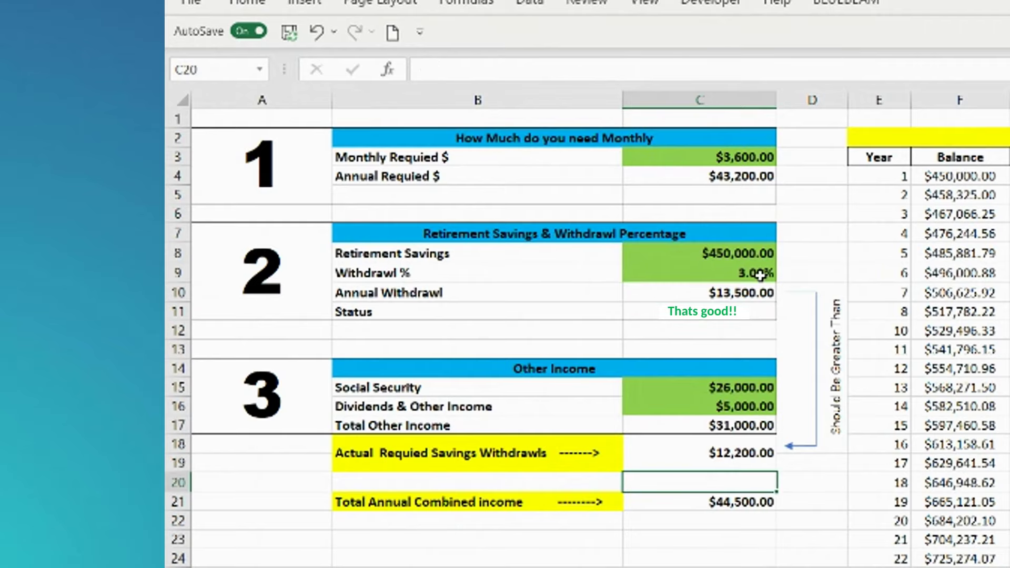
pyautogui.press('Up')
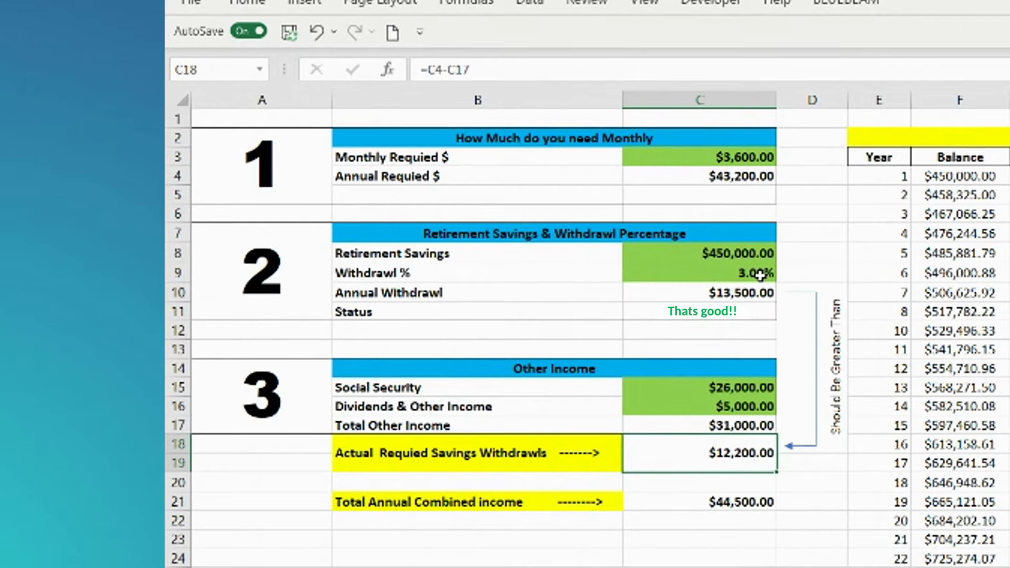
pyautogui.press('Down')
pyautogui.press('Down')
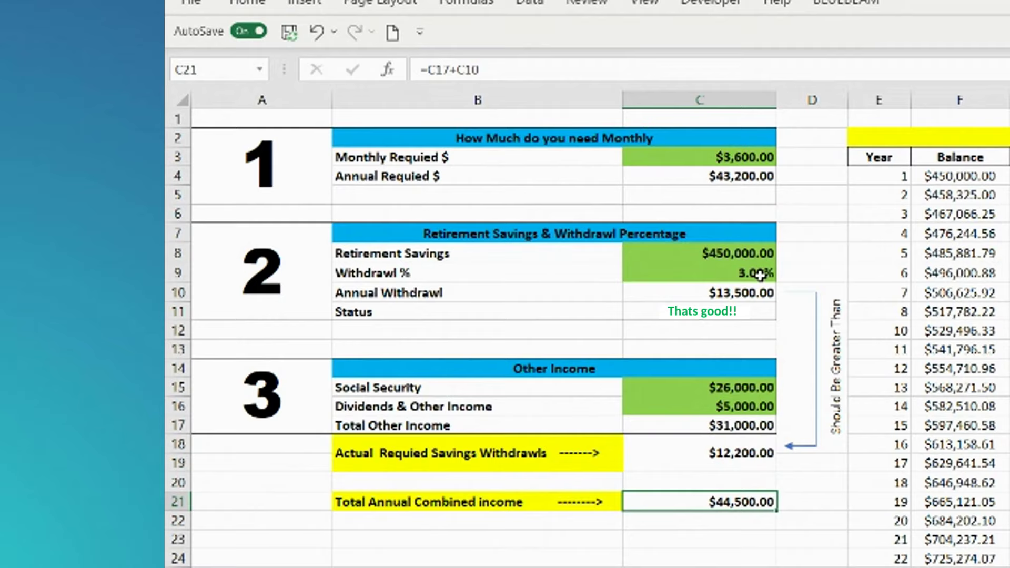
pyautogui.press('Up')
pyautogui.press('Up')
pyautogui.press('Up')
pyautogui.press('Up')
pyautogui.press('Up')
pyautogui.press('Up')
pyautogui.press('Up')
pyautogui.press('Up')
pyautogui.press('Up')
pyautogui.press('Up')
pyautogui.press('Up')
pyautogui.press('Up')
pyautogui.press('Up')
pyautogui.press('Up')
pyautogui.press('Up')
pyautogui.press('Up')
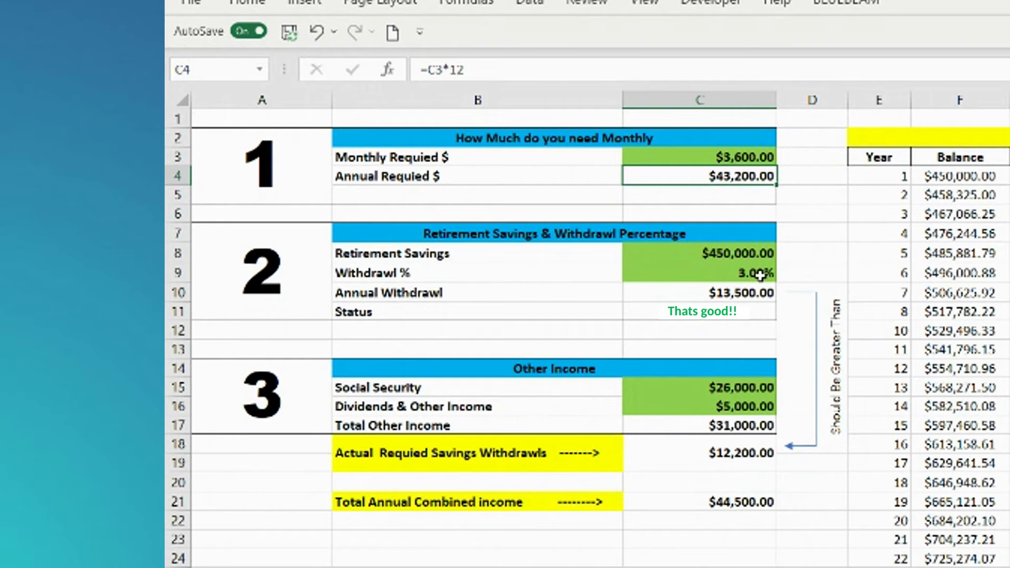
pyautogui.press('Right')
pyautogui.press('Right')
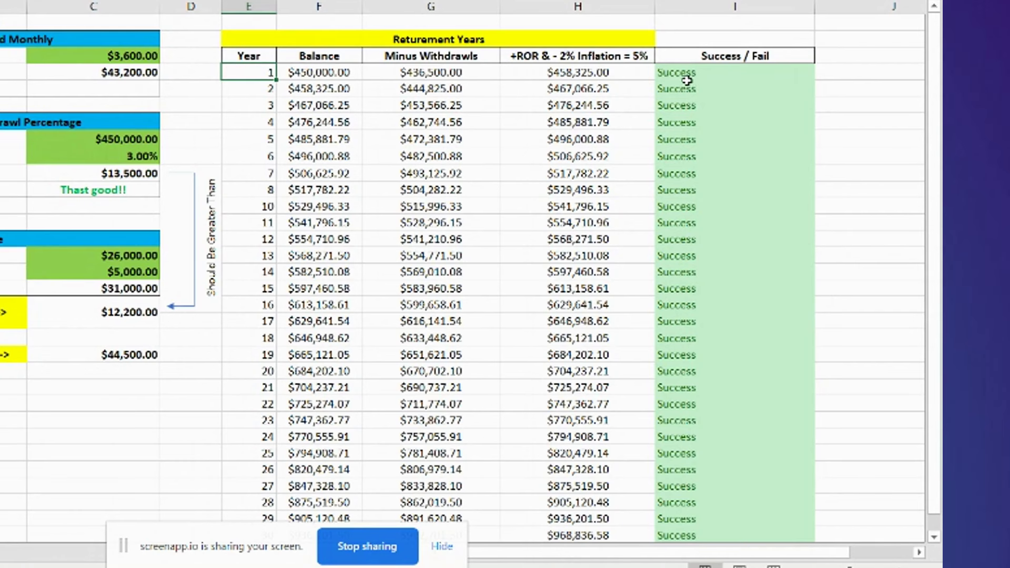
pyautogui.click(686, 80)
pyautogui.scroll(-2, 653, 232)
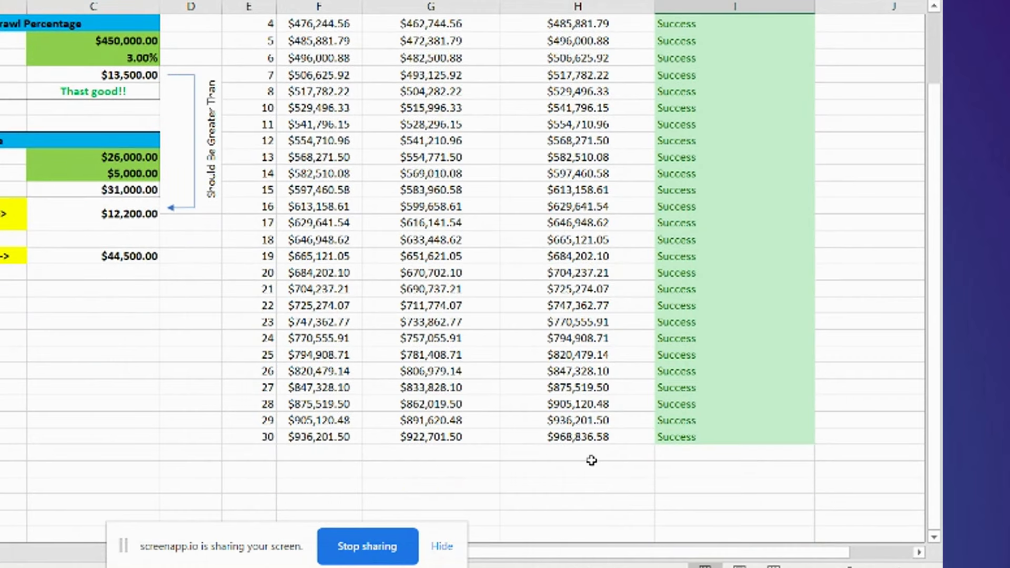
pyautogui.scroll(2, 592, 459)
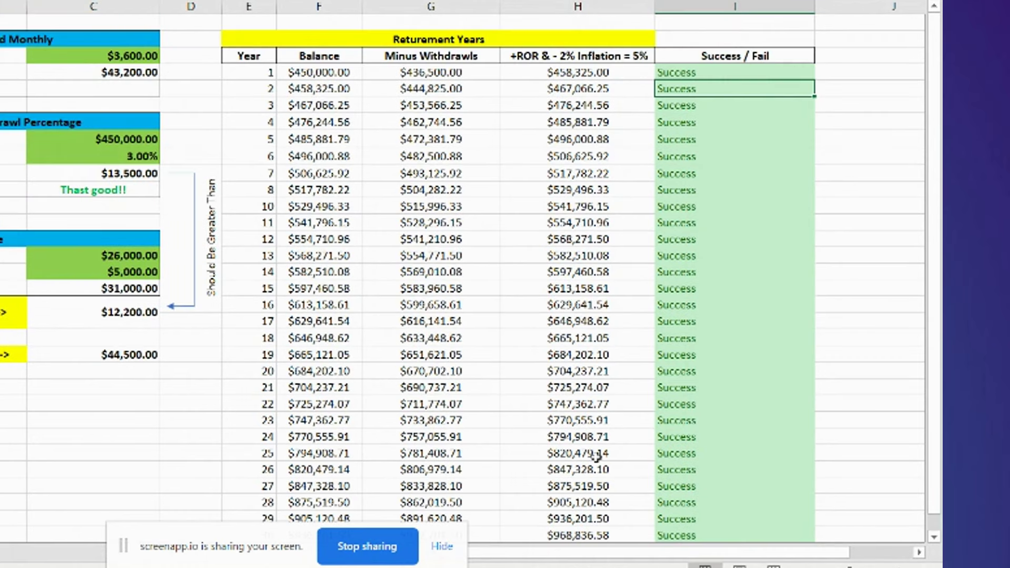
pyautogui.click(318, 73)
pyautogui.scroll(-1, 318, 75)
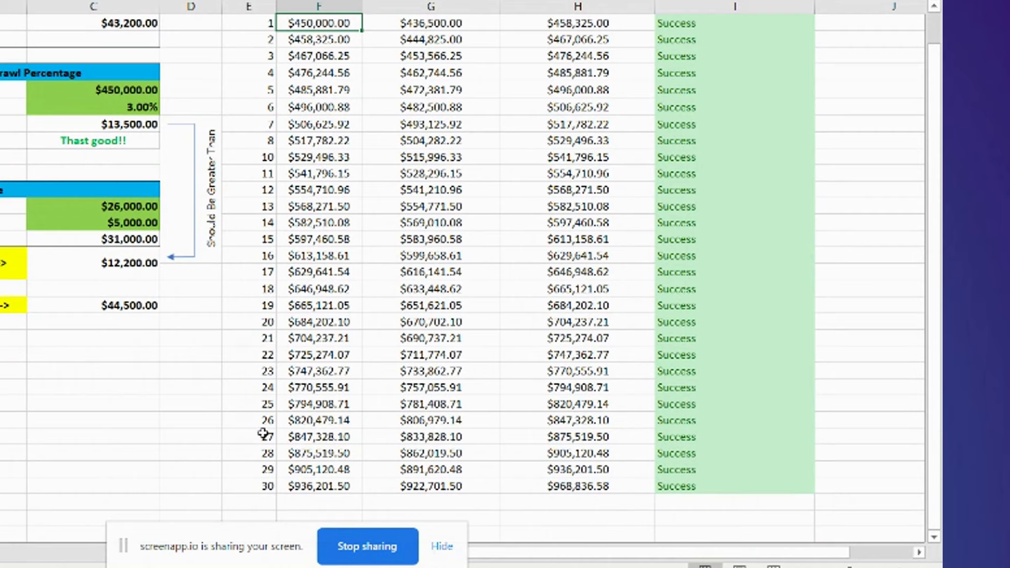
pyautogui.scroll(1, 352, 447)
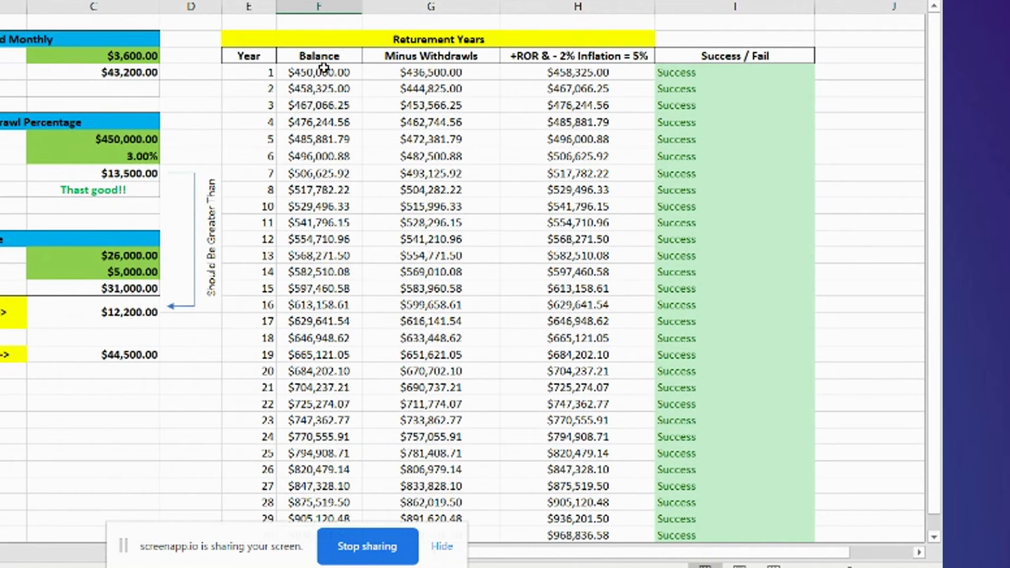
pyautogui.scroll(-2, 321, 131)
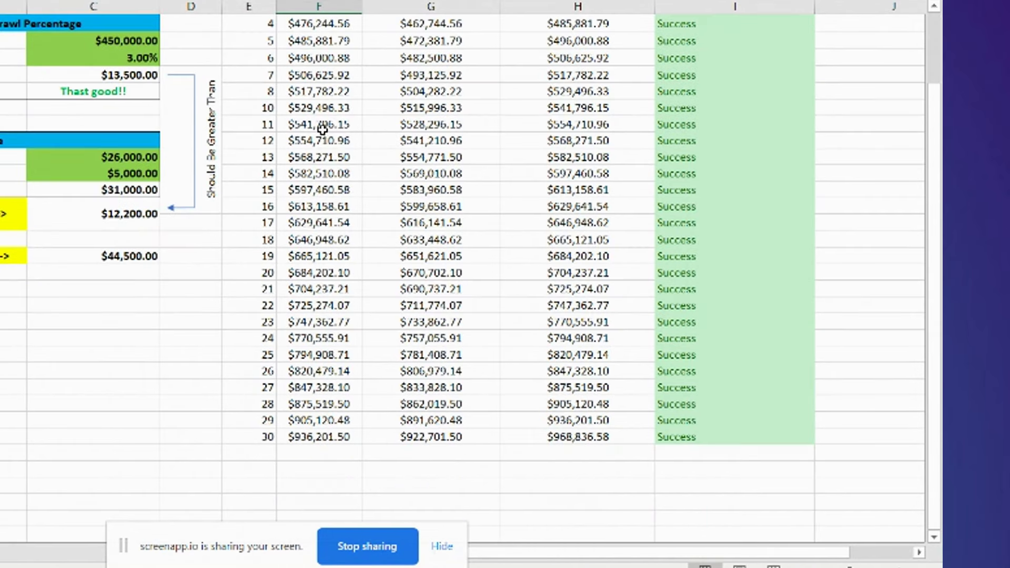
pyautogui.click(304, 431)
pyautogui.scroll(2, 323, 379)
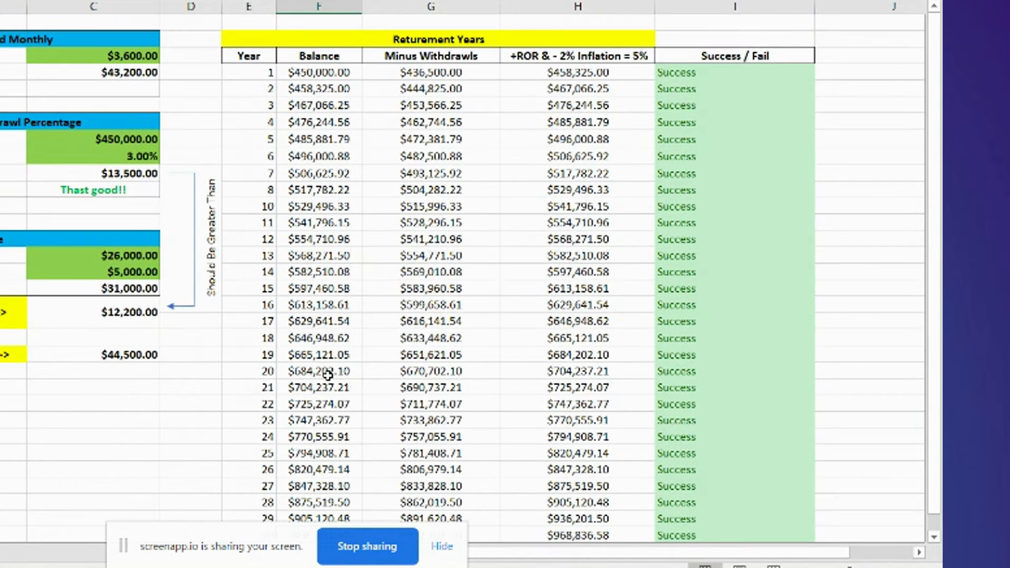
pyautogui.moveTo(106, 436); pyautogui.dragTo(105, 420)
pyautogui.click(120, 154)
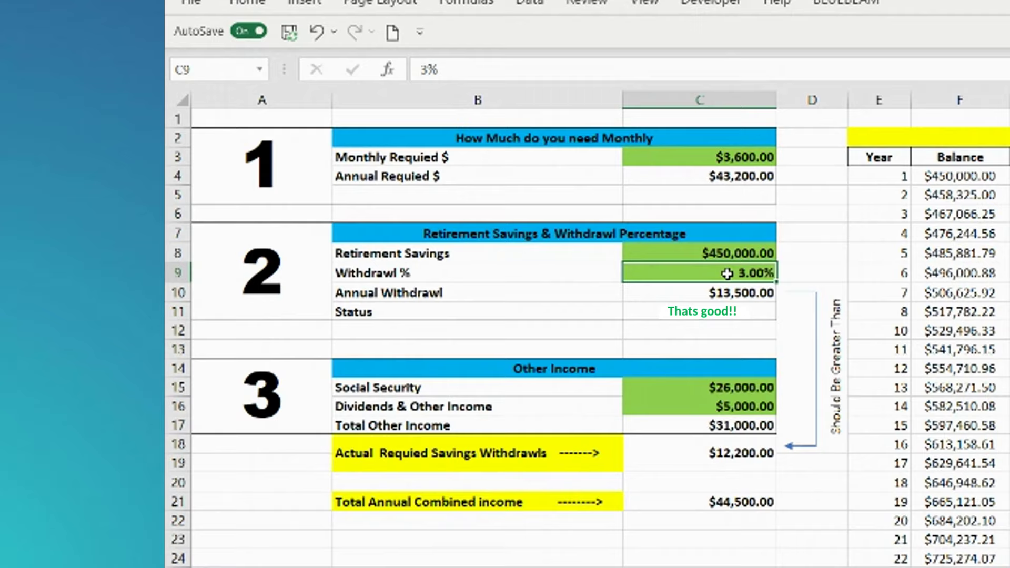
# Try 4%, then set Withdrawl % to 5% and confirm year 30 still shows Success
pyautogui.write('4')
pyautogui.press('Tab')
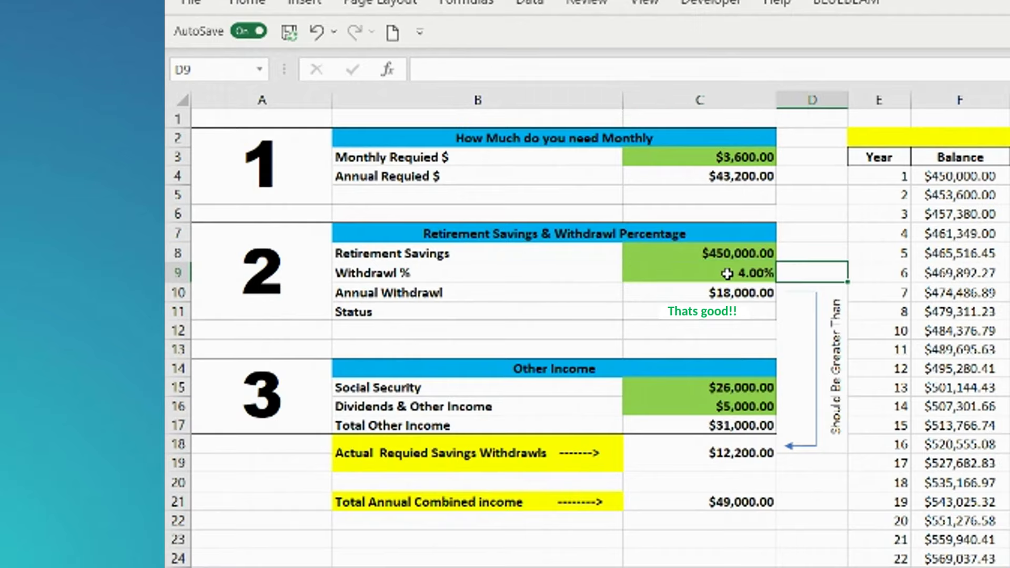
pyautogui.click(727, 273)
pyautogui.write('5')
pyautogui.press('Tab')
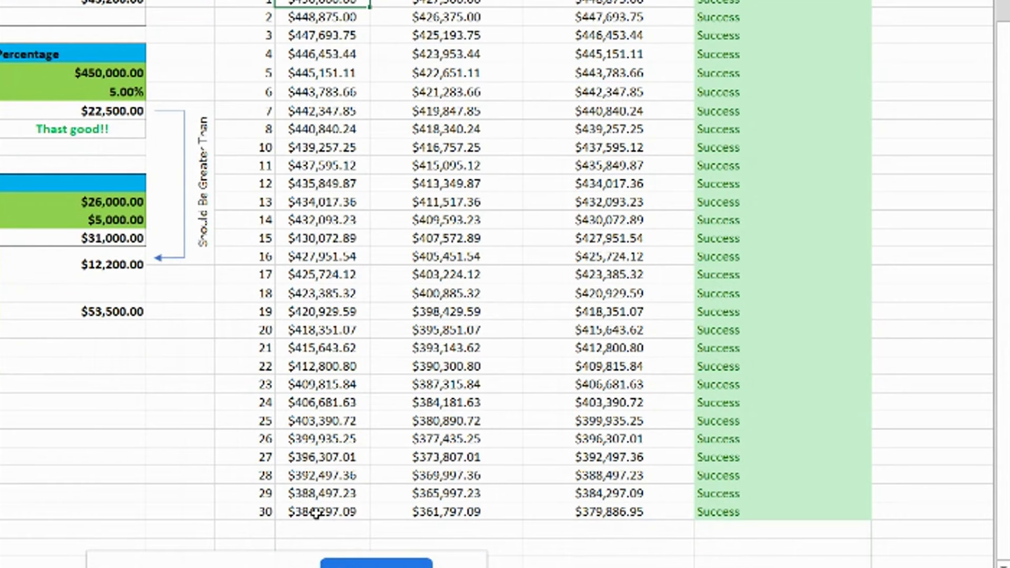
pyautogui.click(345, 510)
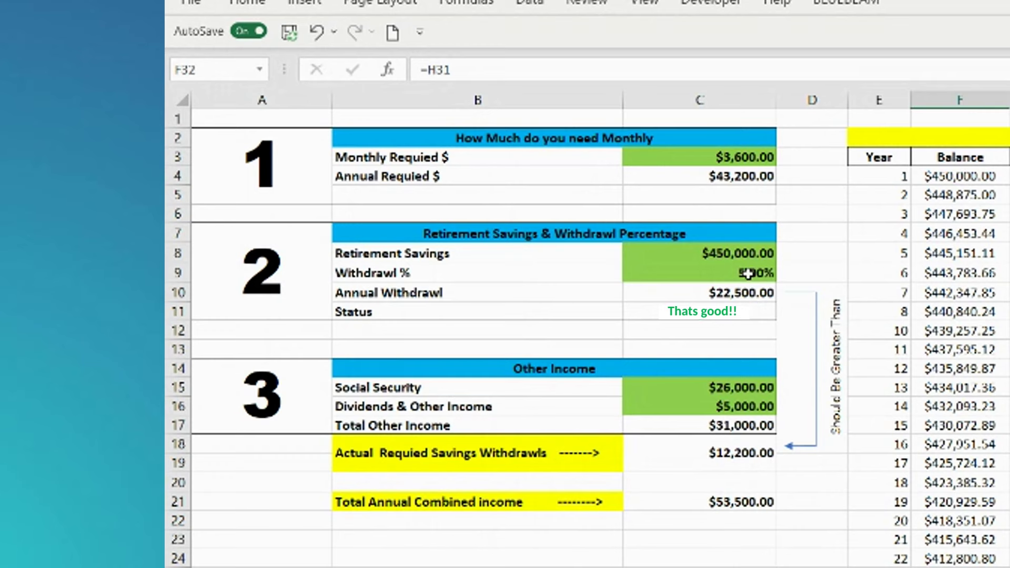
pyautogui.click(747, 274)
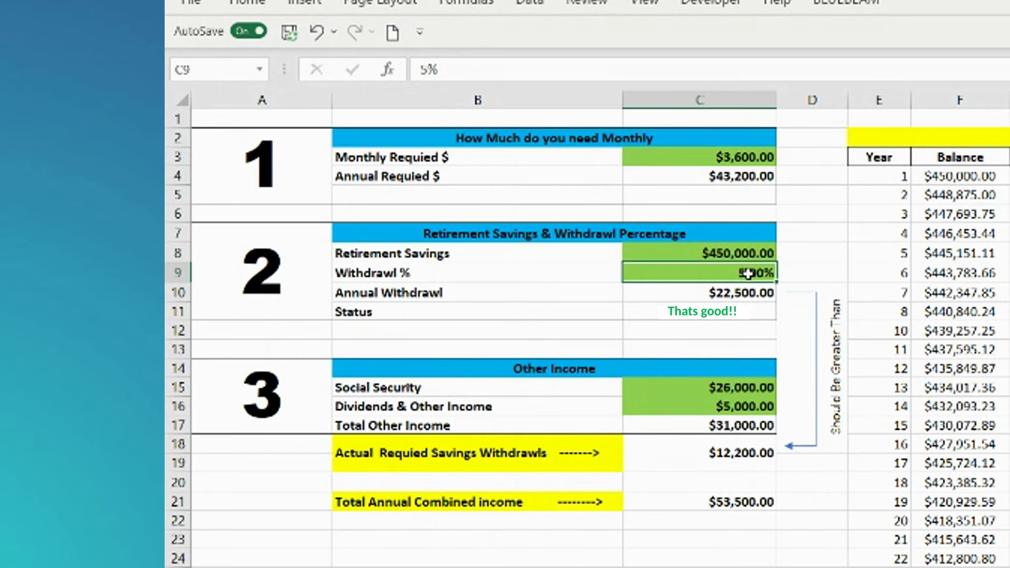
pyautogui.click(746, 157)
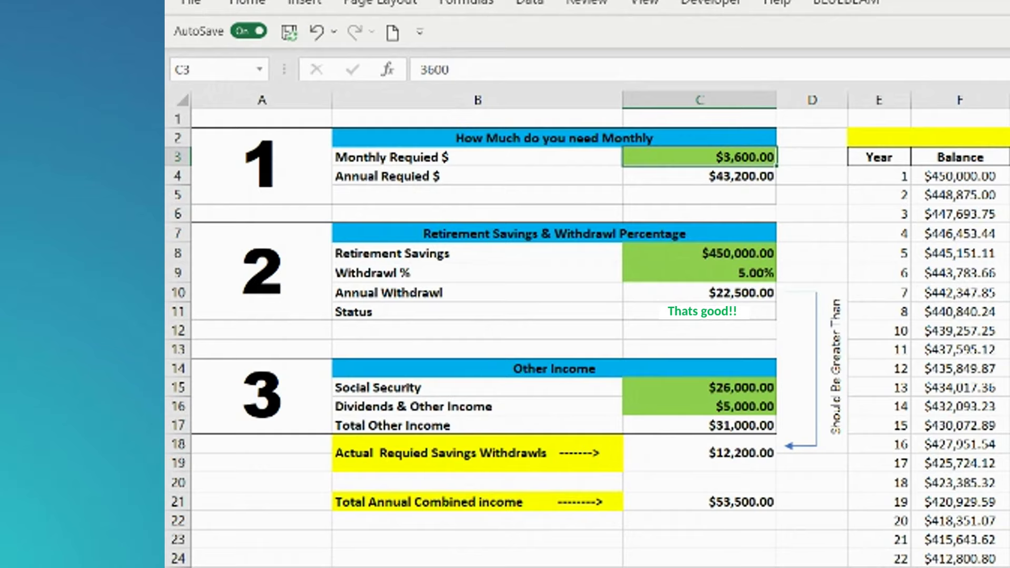